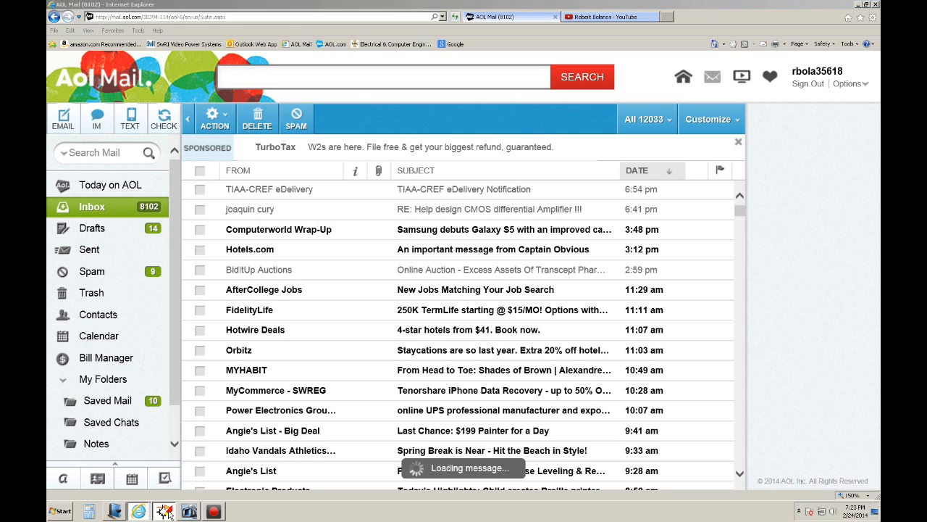
Switch to the TopSpice schematic and move source V1 slightly farther from the op-amp, keeping its wires attached.
left_click(171, 513)
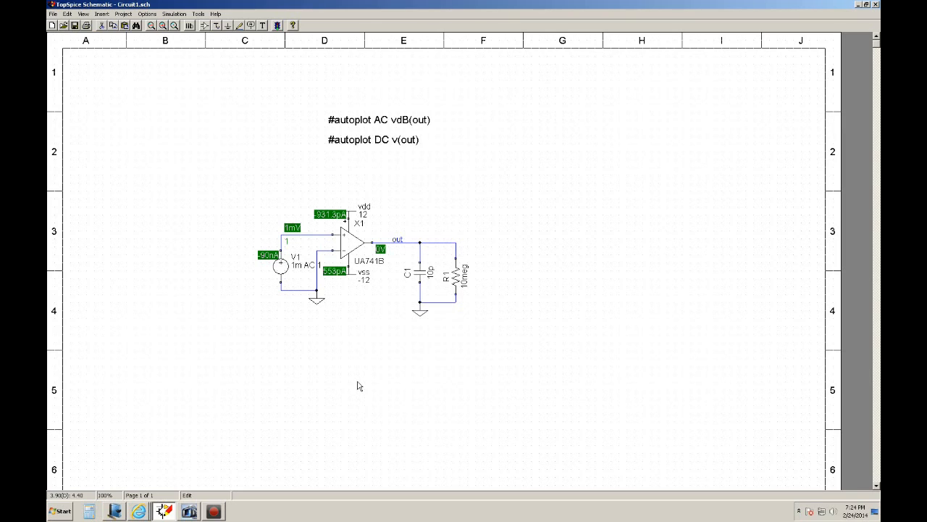
scroll(357, 385, "up", 1)
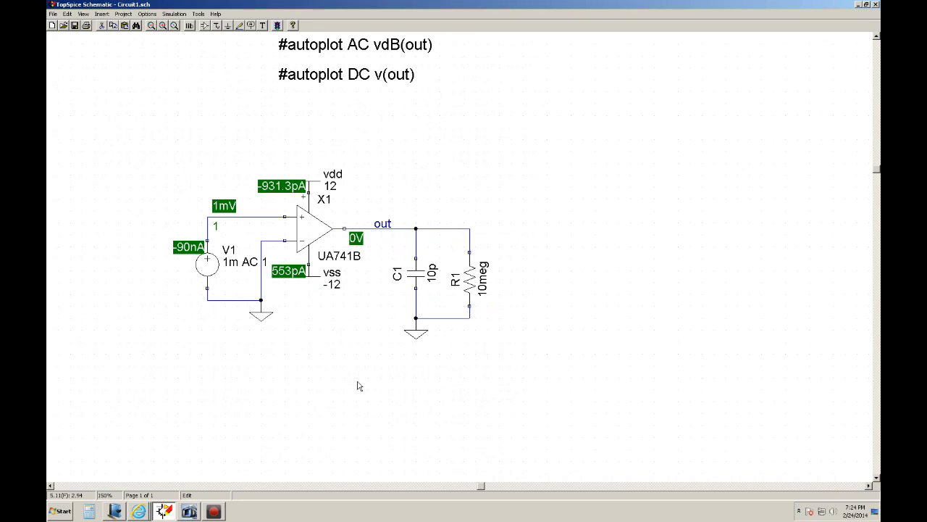
key("Up")
key("Left")
key("Left")
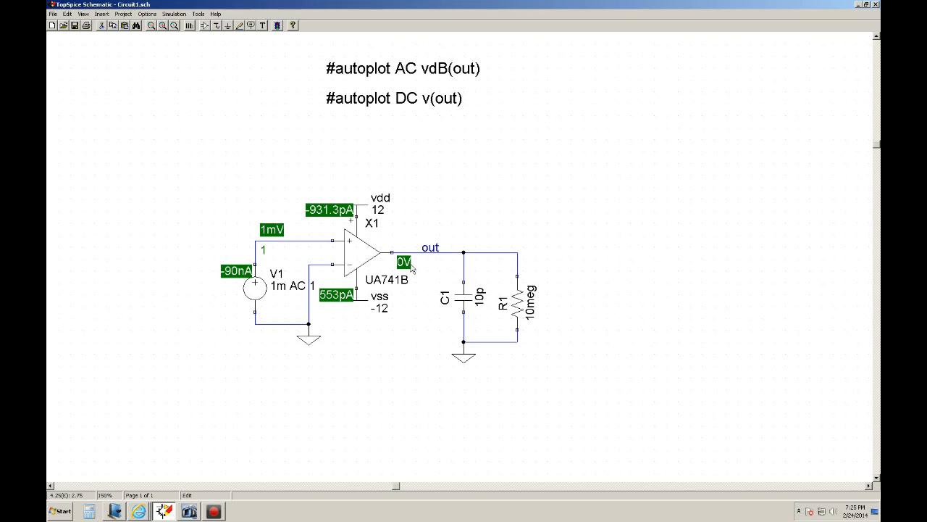
left_click(207, 216)
left_click_drag(206, 216, 281, 374)
left_click_drag(247, 301, 229, 301)
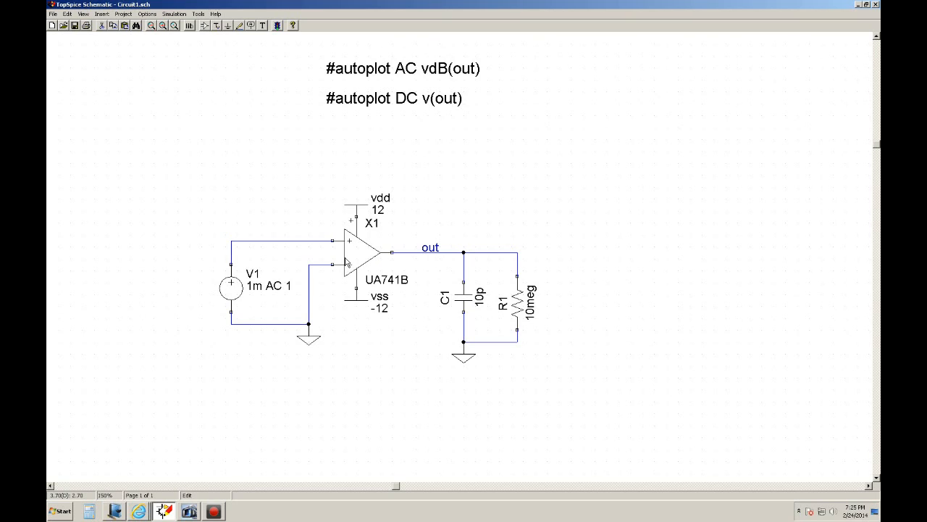
Move the vdd supply symbol up and the vss supply symbol down, away from the op-amp's supply pins.
left_click(355, 205)
left_click_drag(355, 205, 355, 182)
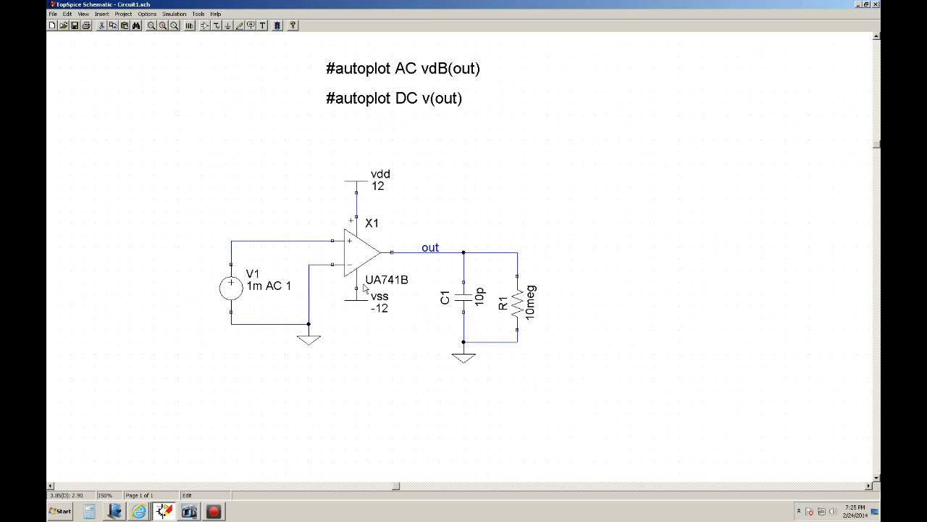
left_click(358, 303)
left_click_drag(358, 303, 358, 326)
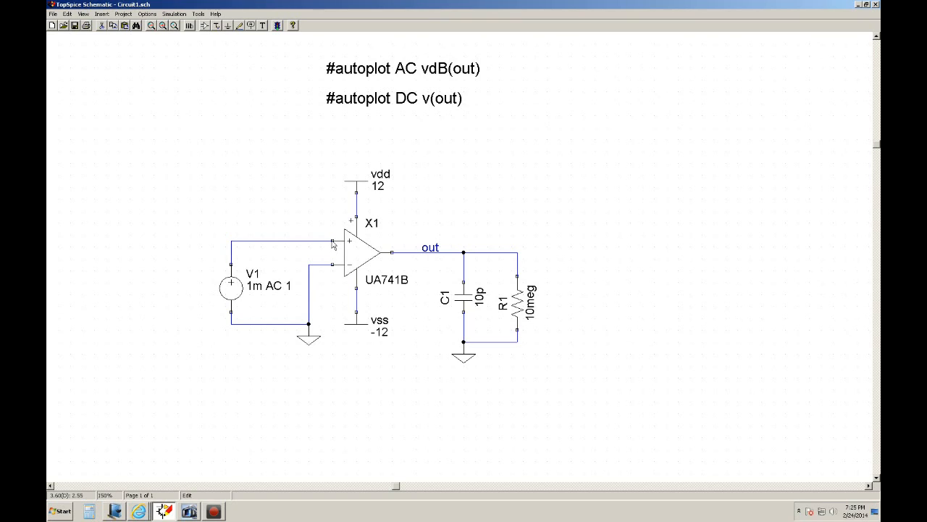
Set the DC value of source V1 to 0.
double_click(232, 295)
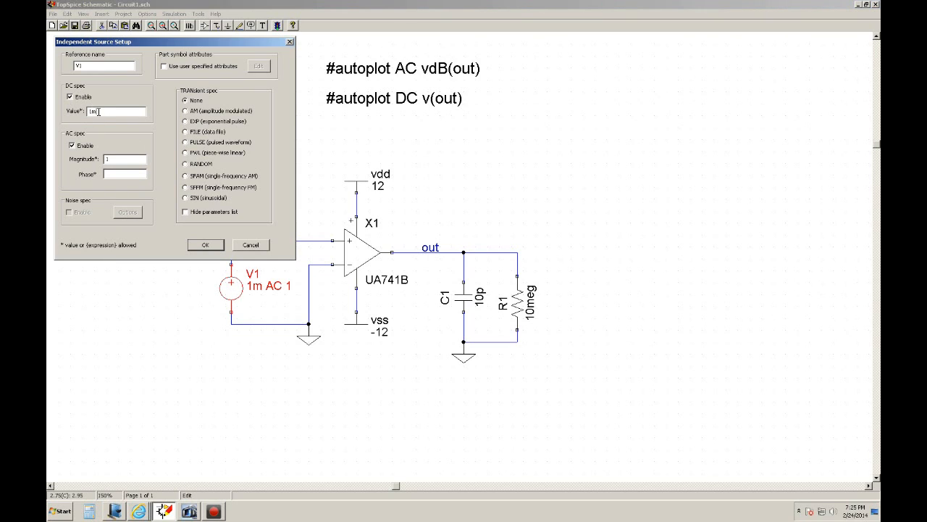
left_click_drag(98, 110, 50, 108)
type("0")
left_click(206, 247)
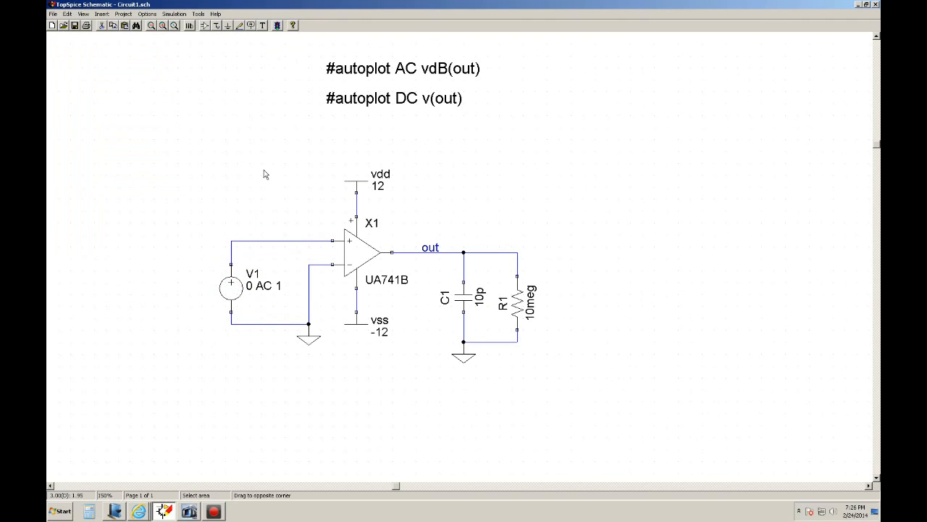
Disable the DC sweep and AC sweep analyses in the simulation setup, keeping only the DC bias point.
left_click(174, 14)
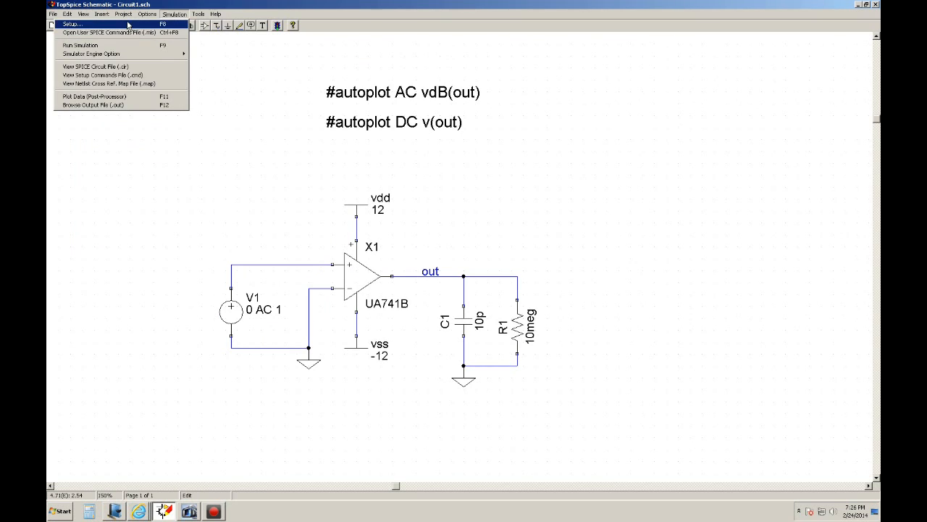
left_click(131, 26)
left_click(89, 94)
left_click(89, 127)
left_click(244, 182)
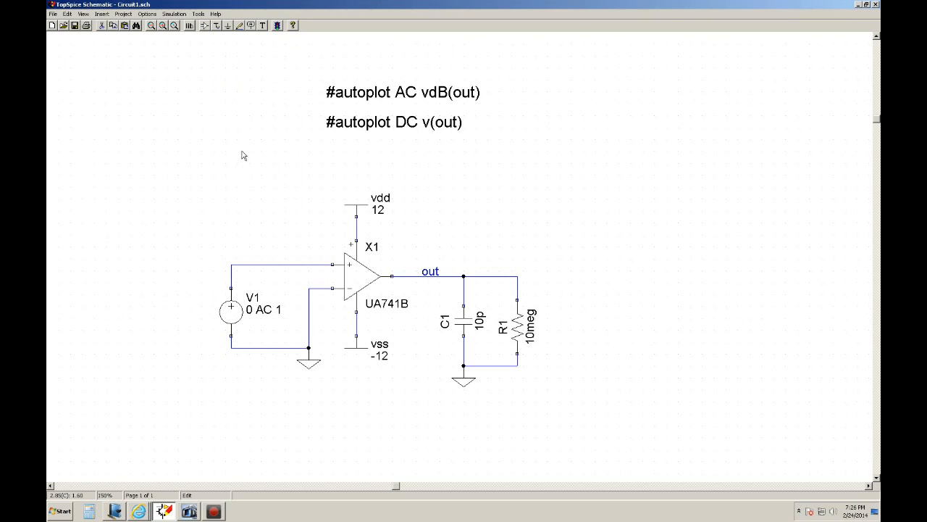
Run the simulation, decline browsing the output file, and display bias voltages and source currents on the schematic.
left_click(277, 26)
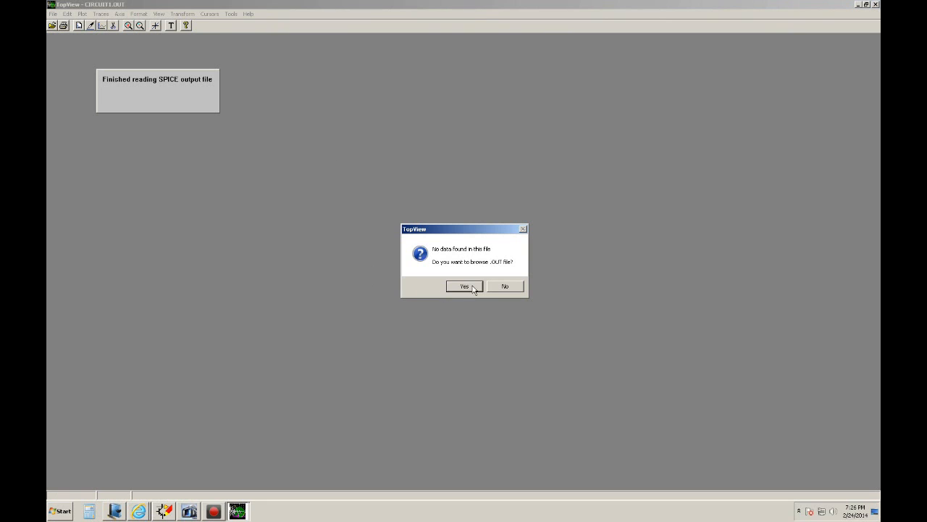
left_click(504, 287)
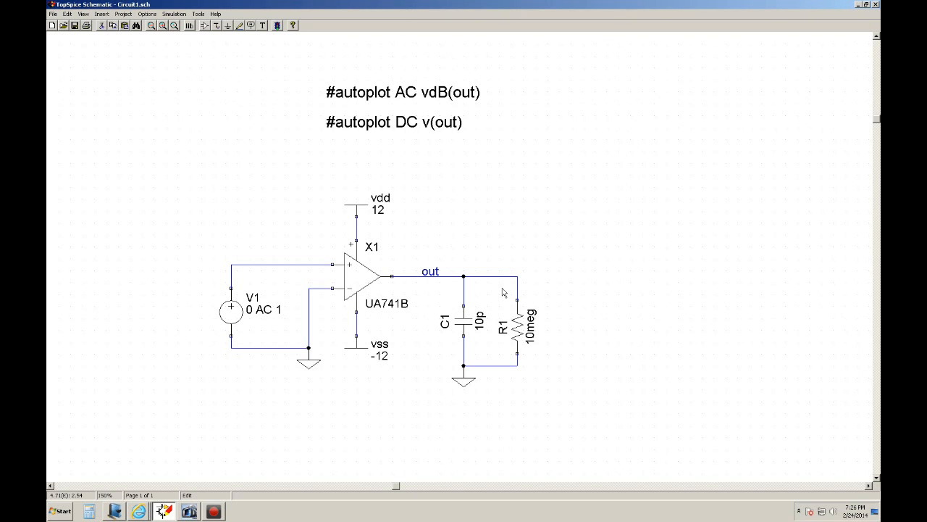
left_click(83, 14)
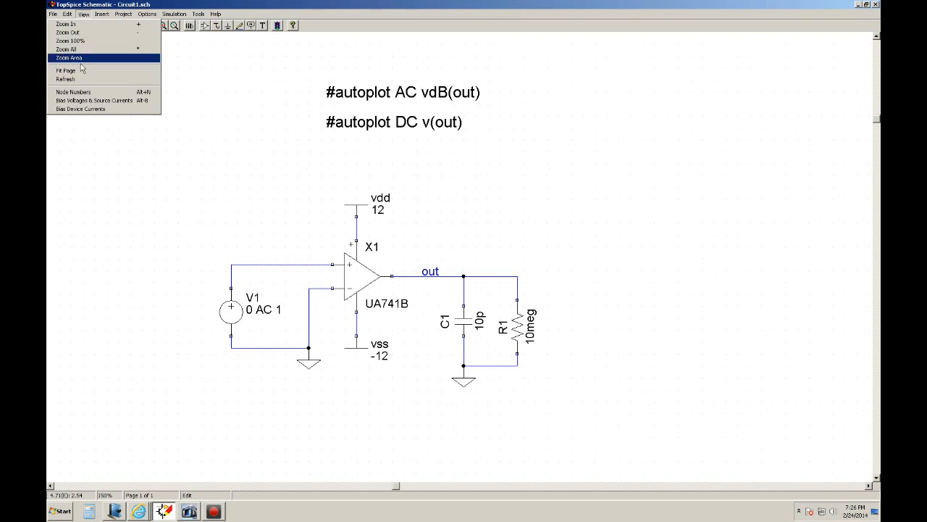
left_click(98, 100)
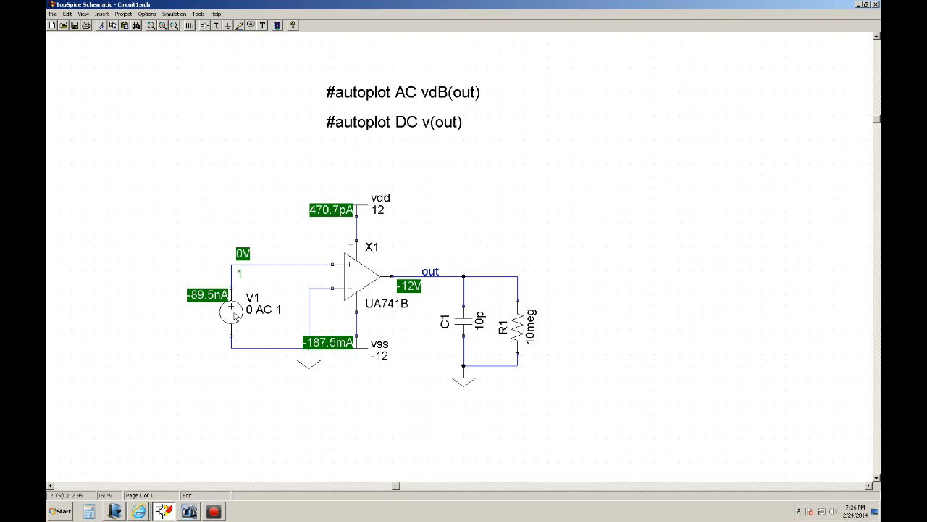
Enable a DC sweep of V1 from -10m to 10m, edit its step value, and run the simulation.
left_click(174, 14)
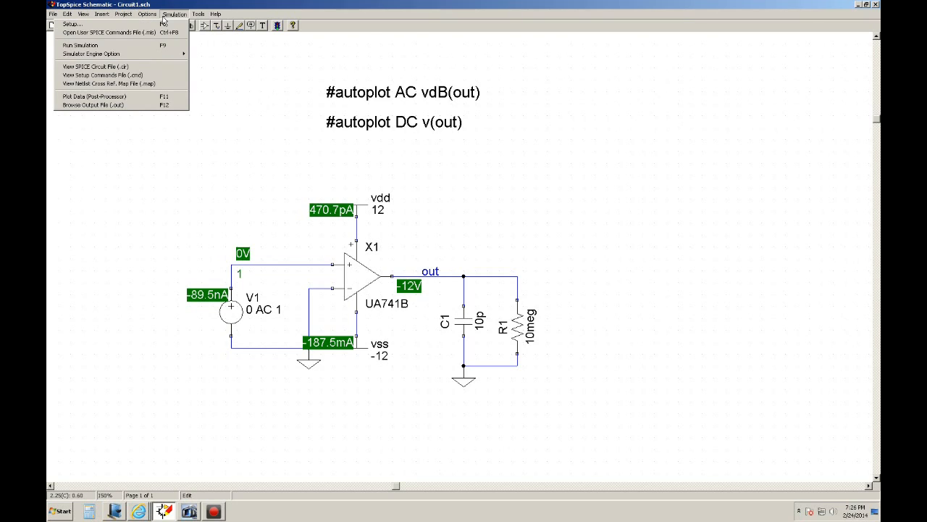
left_click(203, 182)
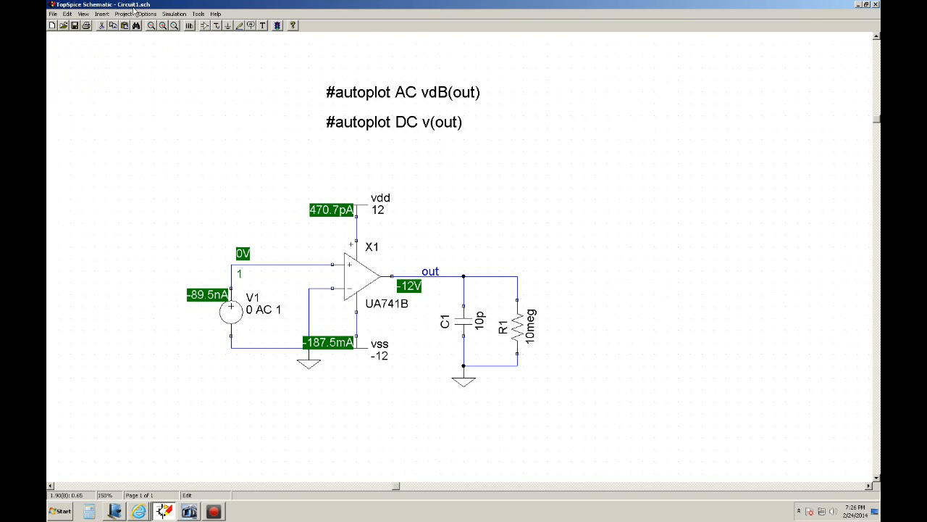
left_click(174, 14)
left_click(115, 25)
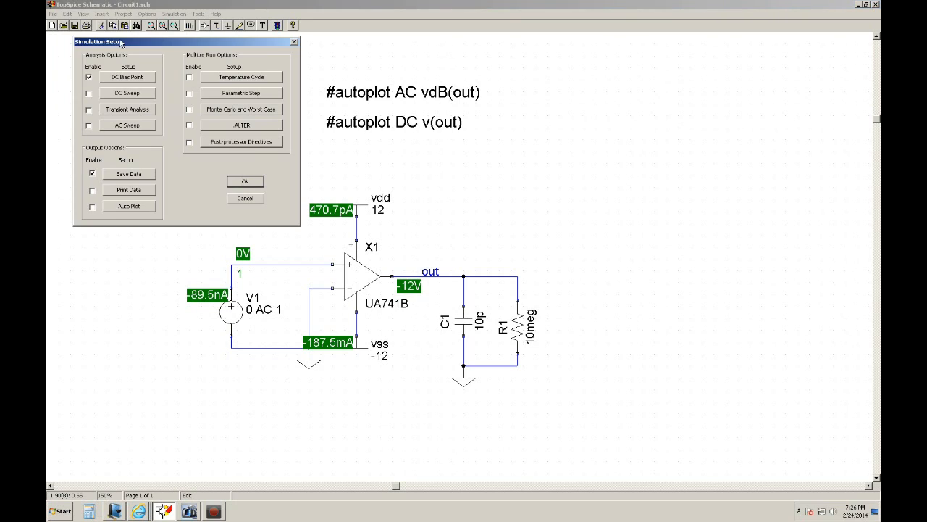
left_click(90, 94)
left_click(120, 96)
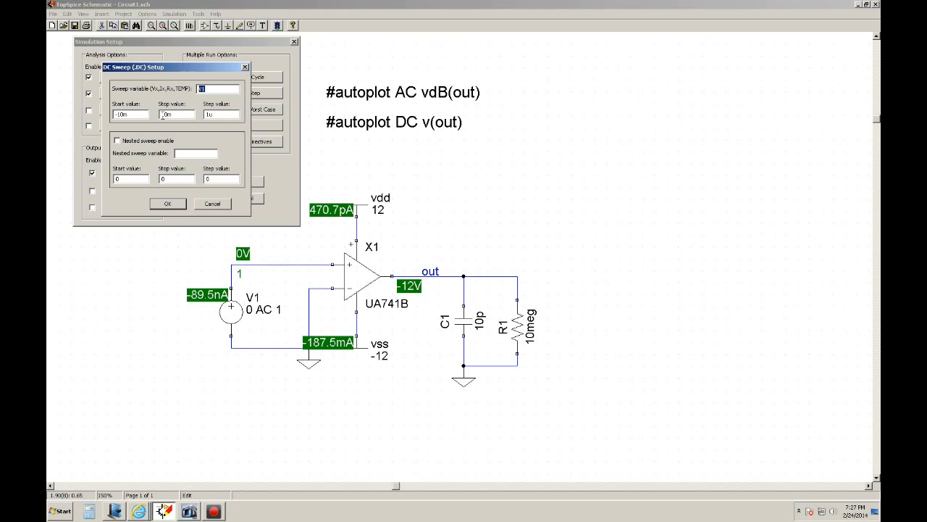
double_click(207, 113)
type("1m")
left_click(169, 205)
left_click(246, 186)
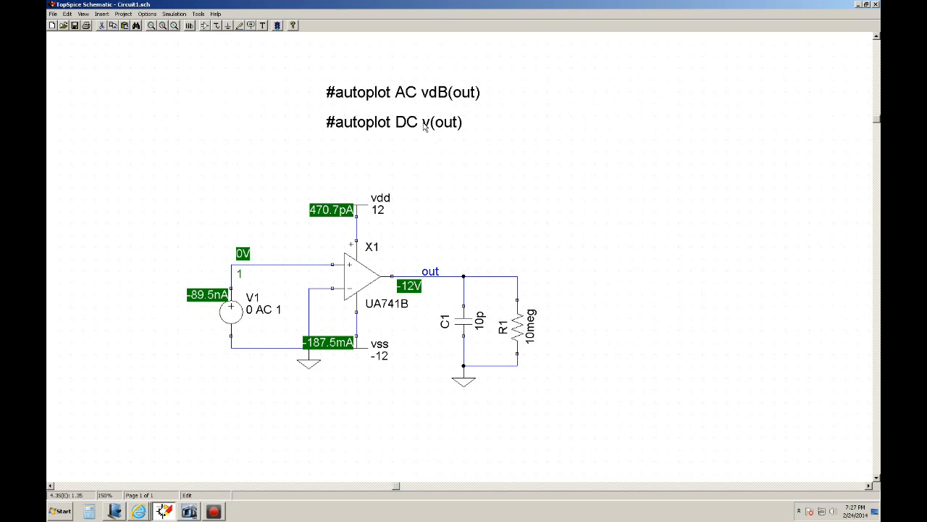
left_click(278, 26)
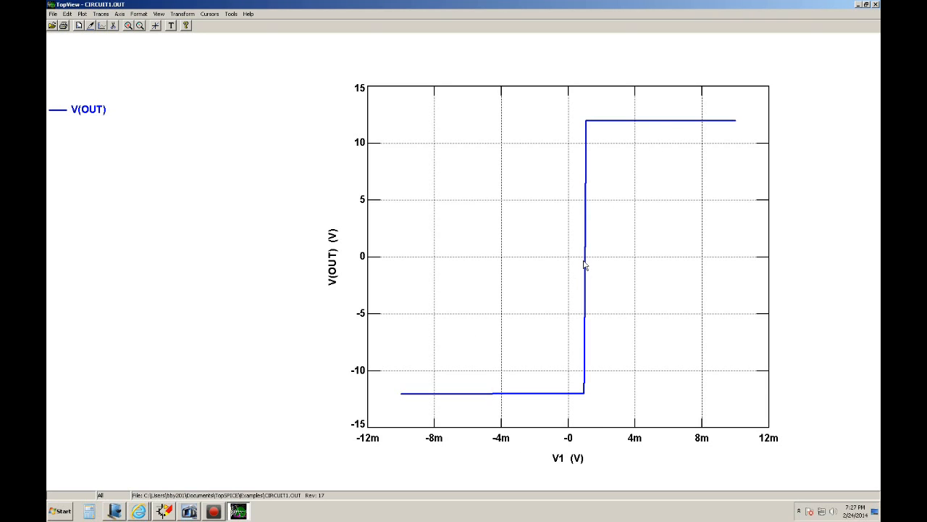
Place cursor 1 on the steep transition of the V(OUT) curve, where the output crosses 0 V.
left_click(210, 14)
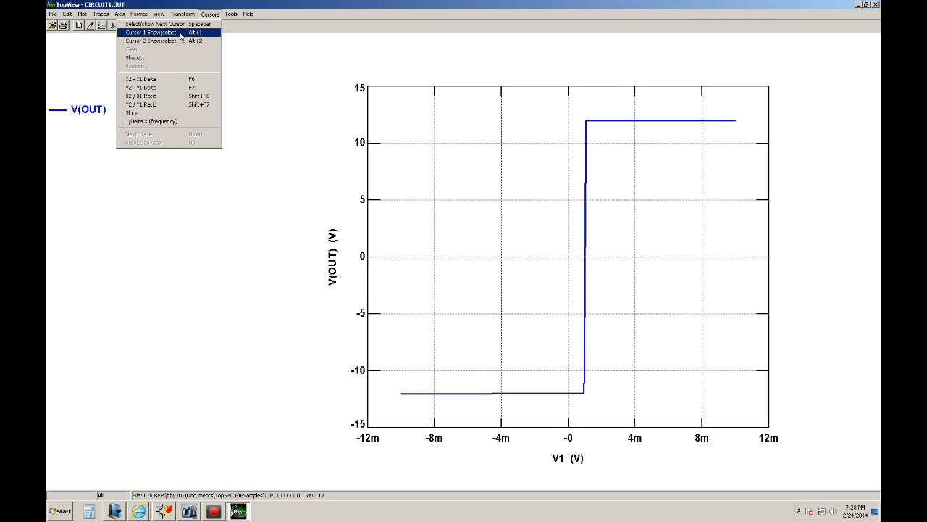
left_click(180, 33)
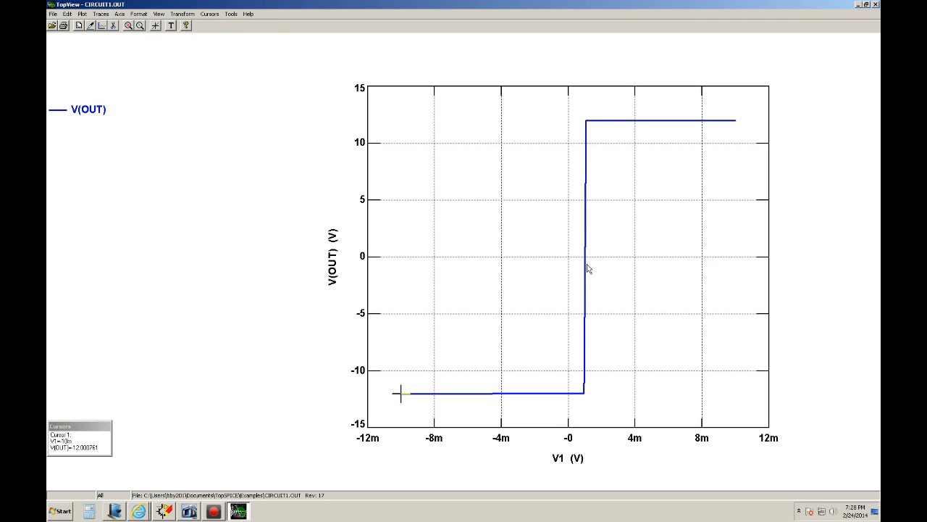
mouse_move(572, 107)
left_mouse_down()
mouse_move(599, 276)
mouse_move(595, 409)
left_mouse_up()
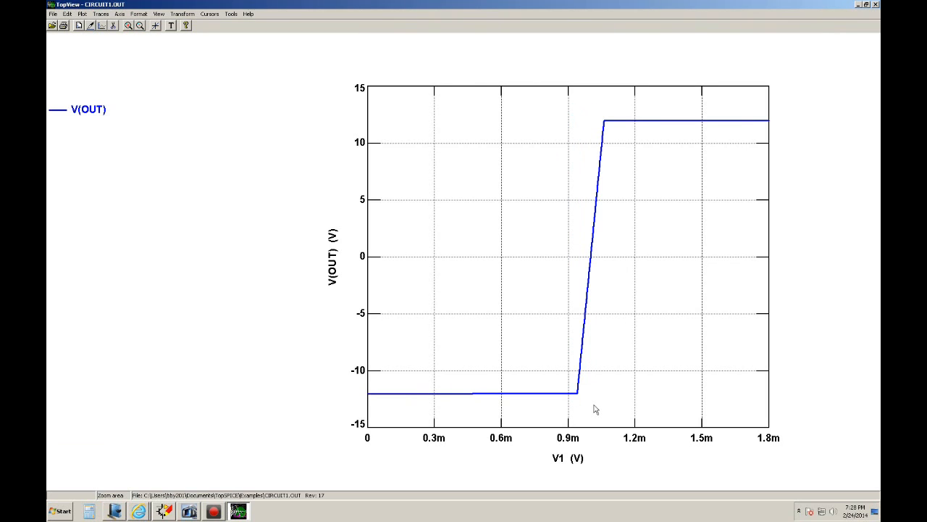
mouse_move(575, 101)
left_mouse_down()
mouse_move(598, 389)
mouse_move(616, 408)
mouse_move(616, 425)
left_mouse_up()
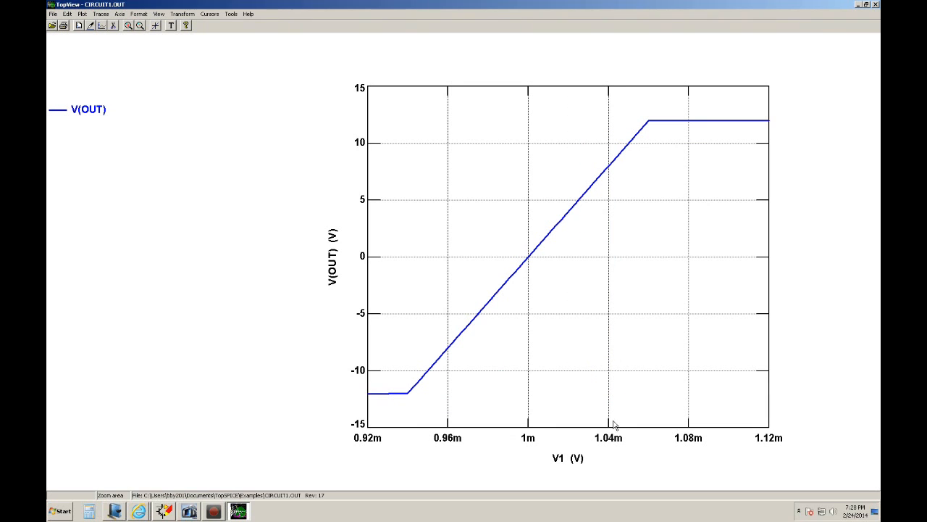
left_click(210, 14)
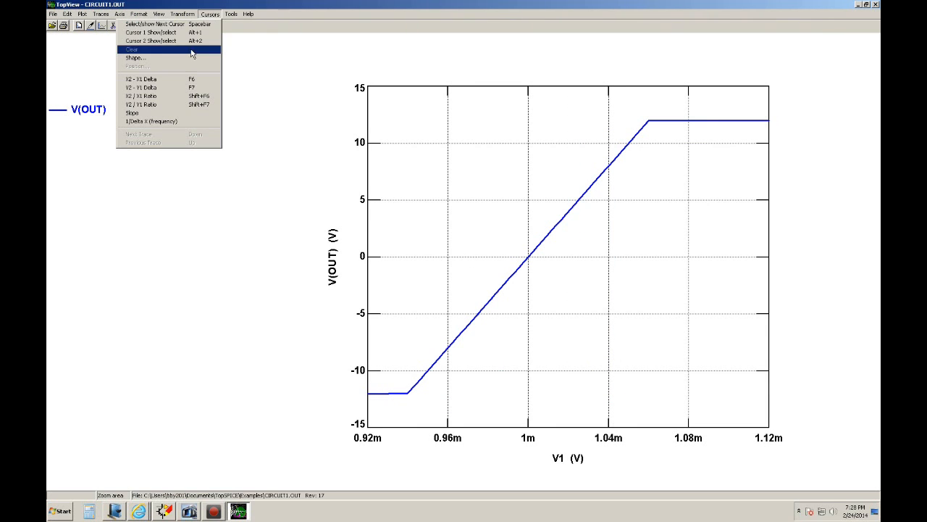
left_click(169, 34)
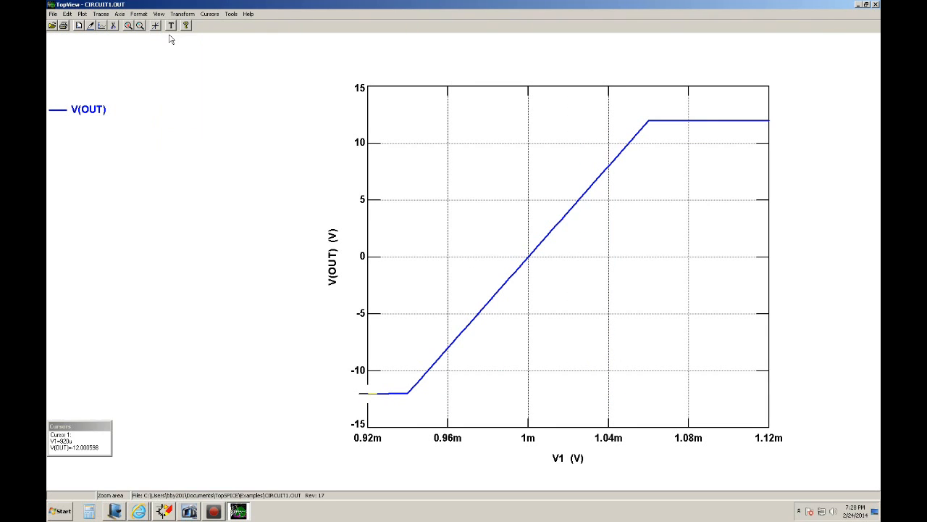
left_click(530, 263)
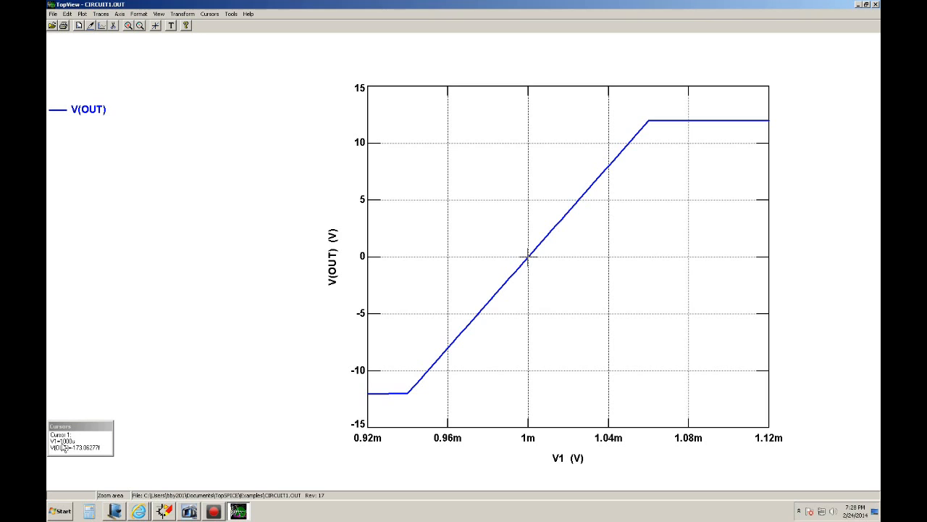
Return to the schematic and set the DC value of source V1 to 1m.
left_click(163, 513)
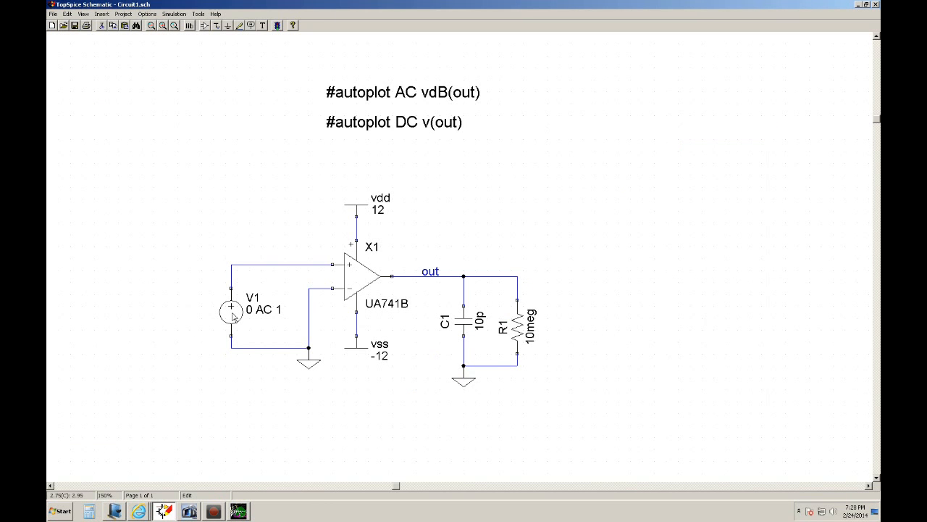
double_click(233, 314)
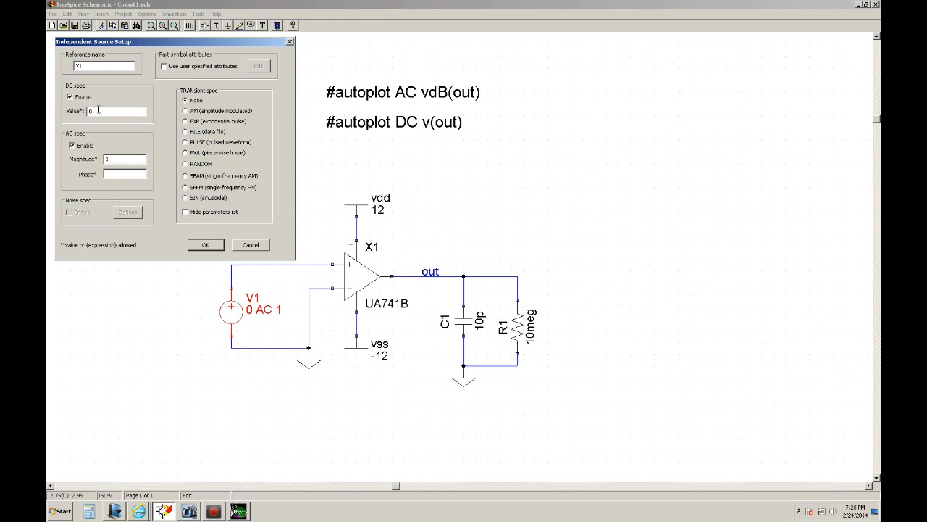
left_click_drag(97, 111, 71, 110)
type("1m")
left_click(208, 247)
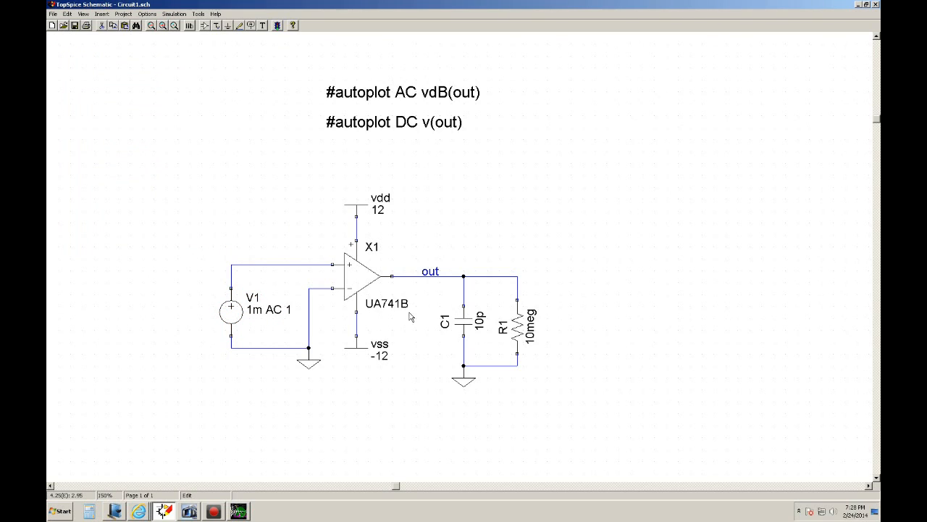
Rerun the simulation, close the resulting plot, and display bias voltages and source currents for the updated circuit.
left_click(277, 26)
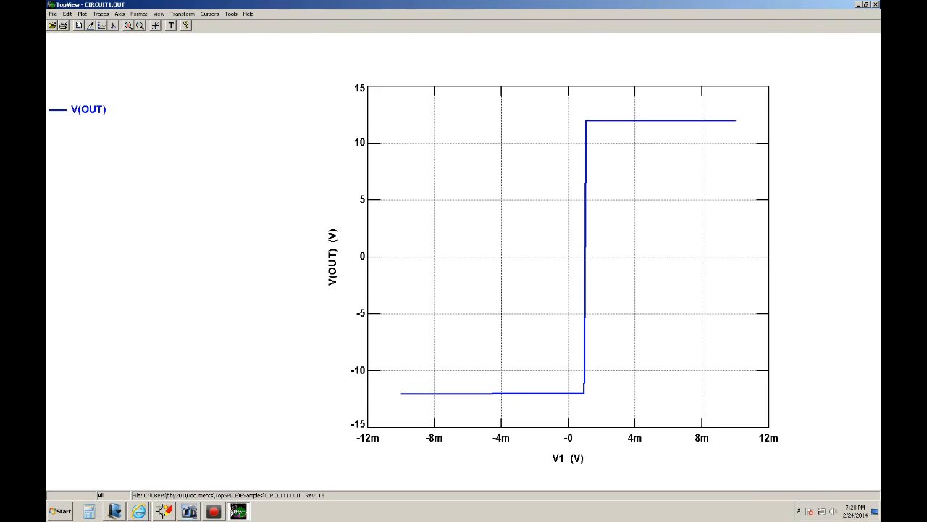
left_click(876, 5)
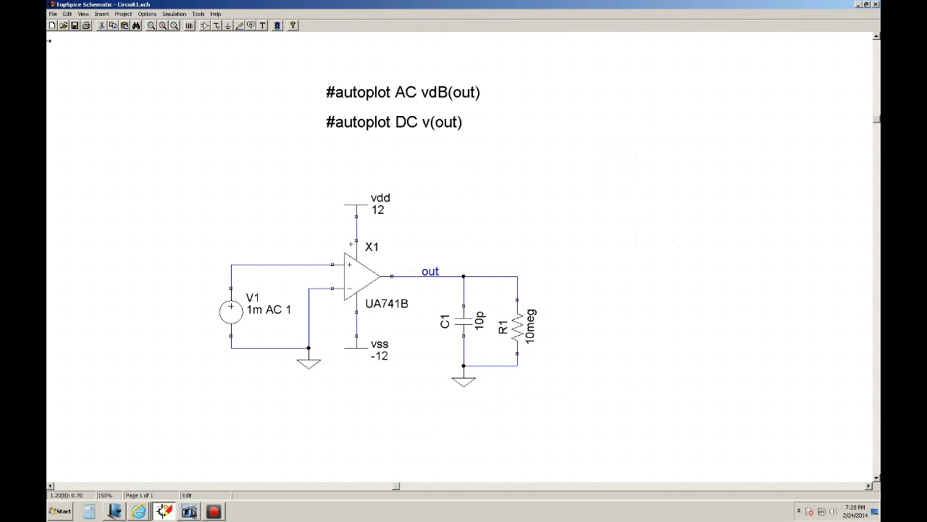
left_click(83, 13)
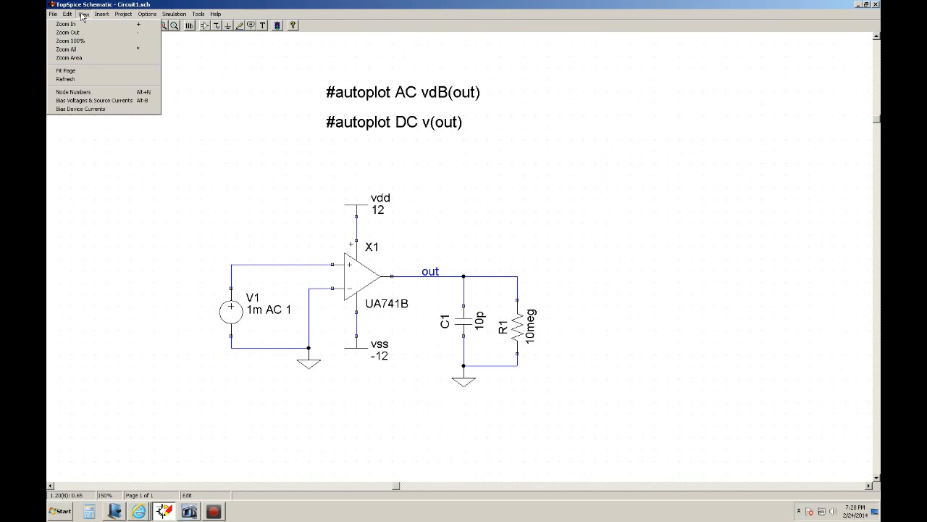
left_click(91, 102)
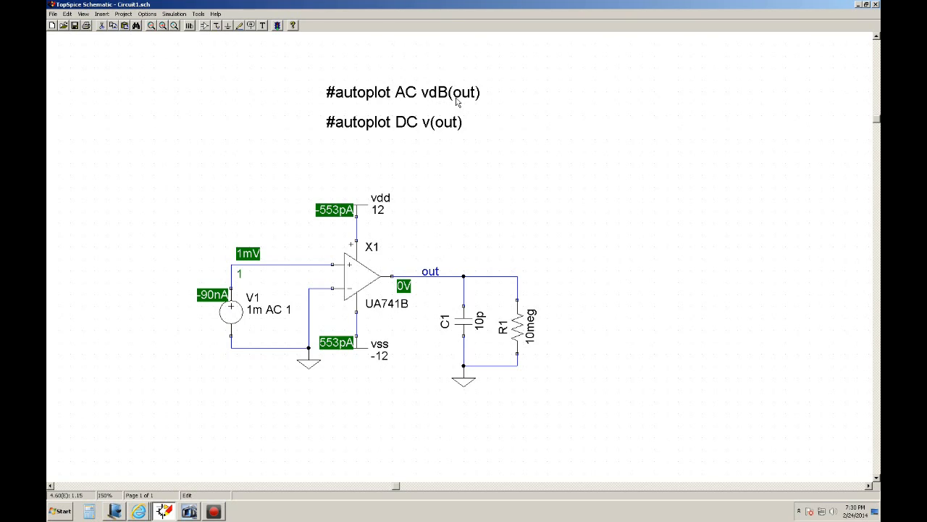
Move the "#autoplot AC vdB(out)" text to the right of the "#autoplot DC v(out)" directive.
left_click_drag(368, 96, 532, 100)
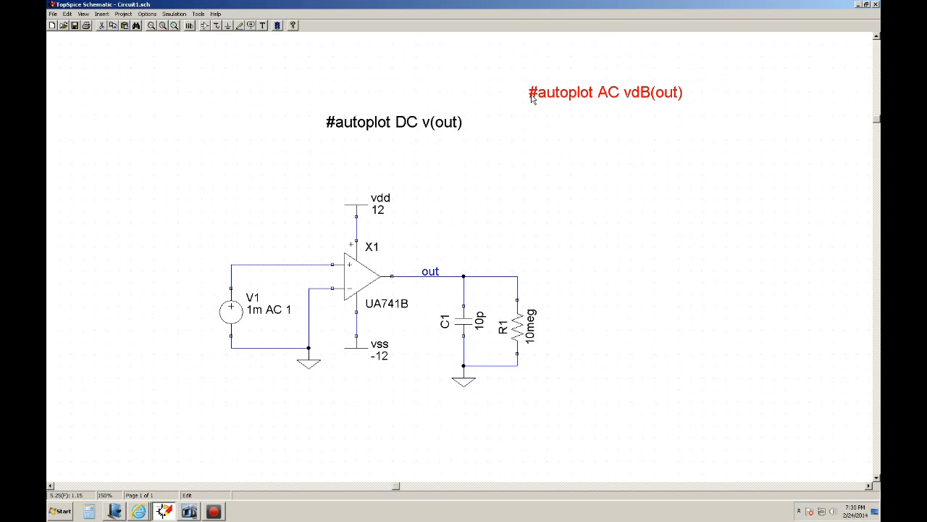
Duplicate the "#autoplot AC vdB(out)" text and place the copy directly below the original.
key("ctrl+c")
key("ctrl+v")
left_click(530, 126)
right_click(533, 123)
Edit the copied directive to read "#autoplot AC 1 VP(out)".
double_click(537, 121)
key("Left")
key("Left")
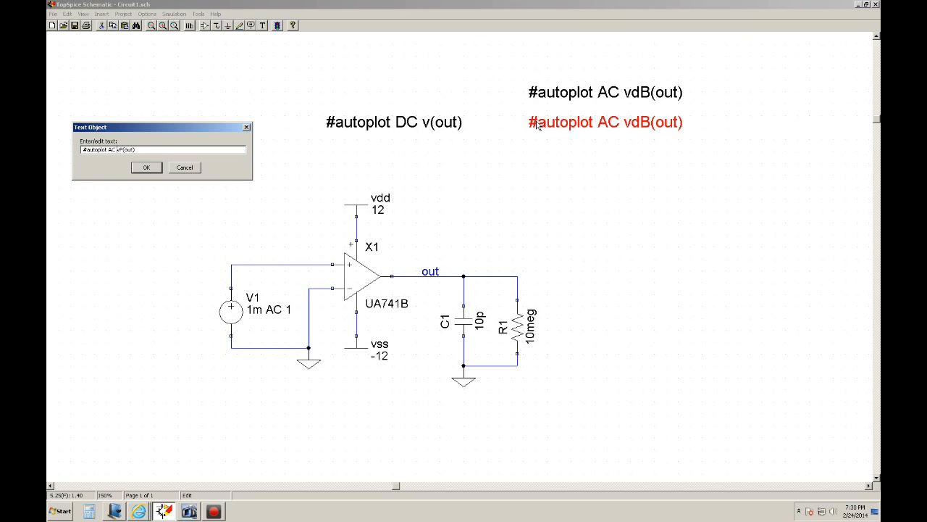
type("V")
key("Delete")
type("1")
key("Return")
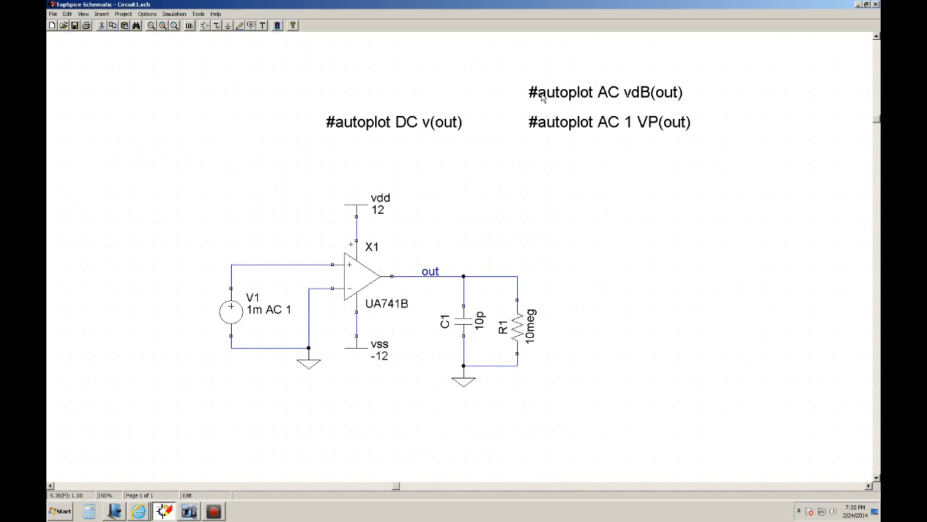
Change the upper AC directive to "#autoplot AC 1 vdB(out)".
double_click(542, 97)
key("Left")
key("Left")
key("Left")
key("Left")
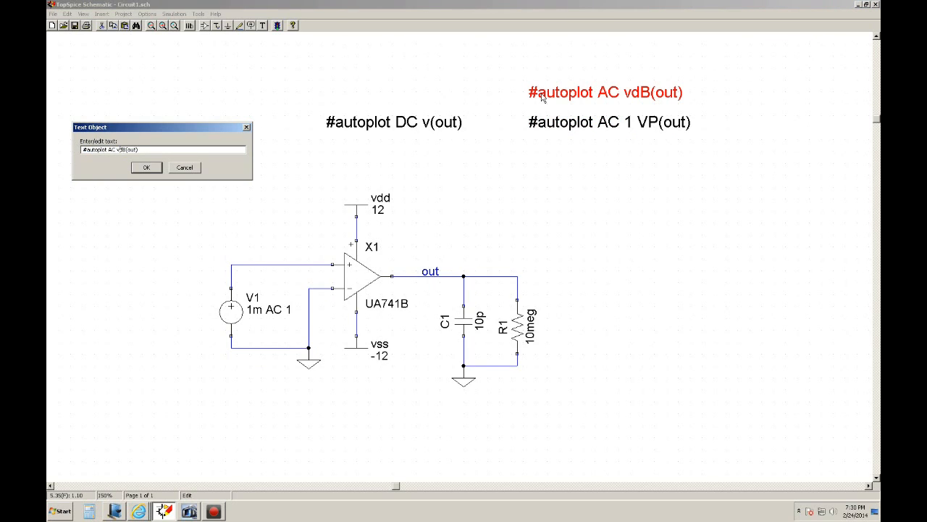
key("Left")
key("Left")
key("Left")
key("Left")
type("1")
key("Return")
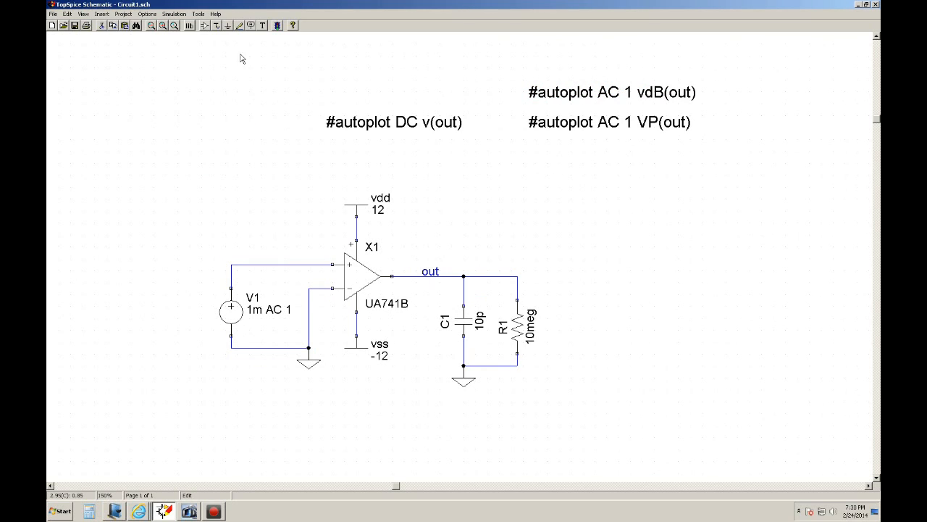
Enable the AC sweep in the simulation setup and set its start frequency to 1.
left_click(174, 14)
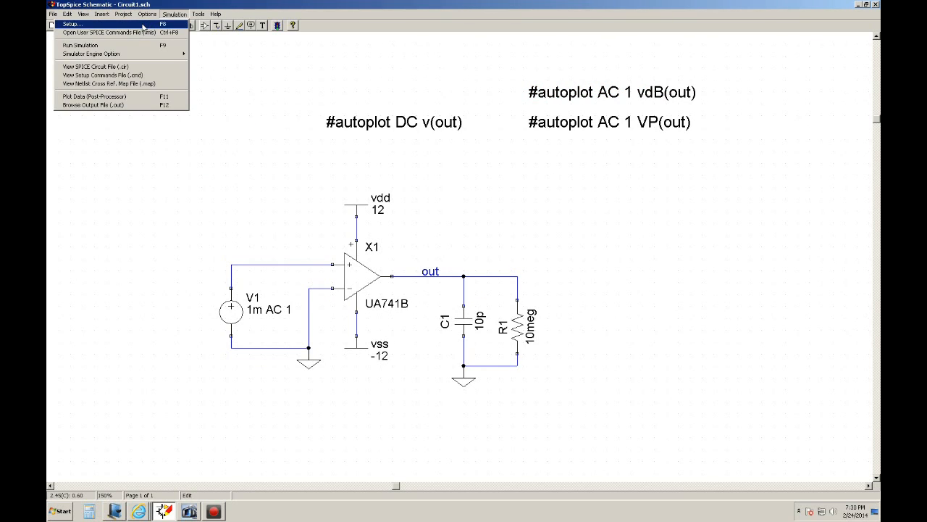
left_click(144, 24)
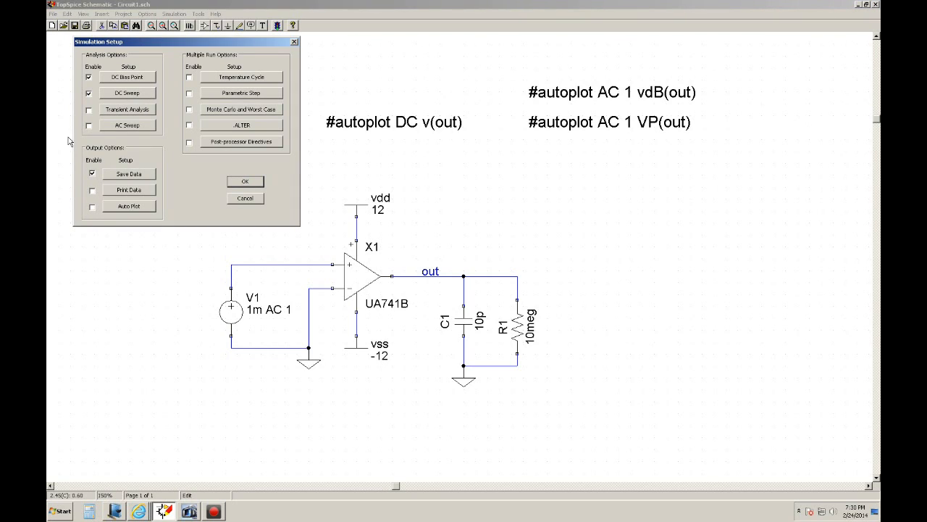
left_click(89, 126)
left_click(118, 127)
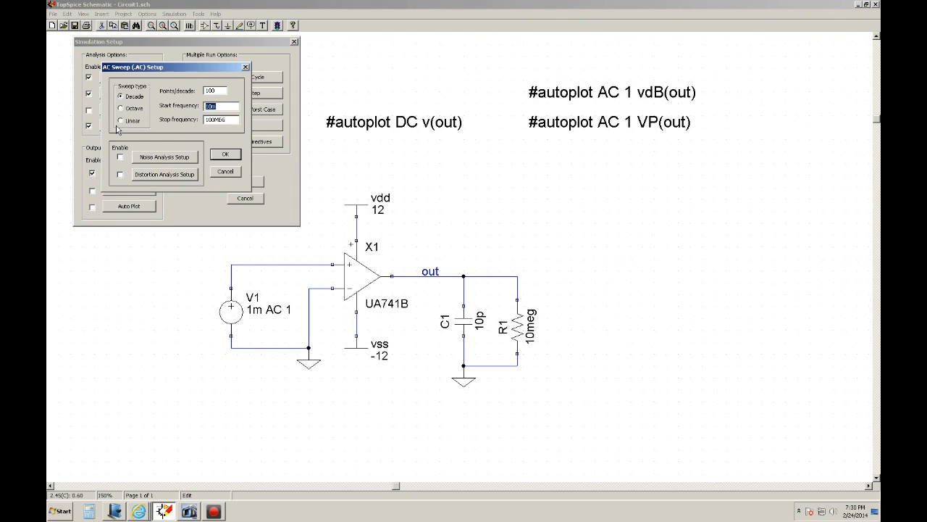
left_click(207, 91)
double_click(217, 106)
type("1")
left_click(226, 156)
left_click(248, 182)
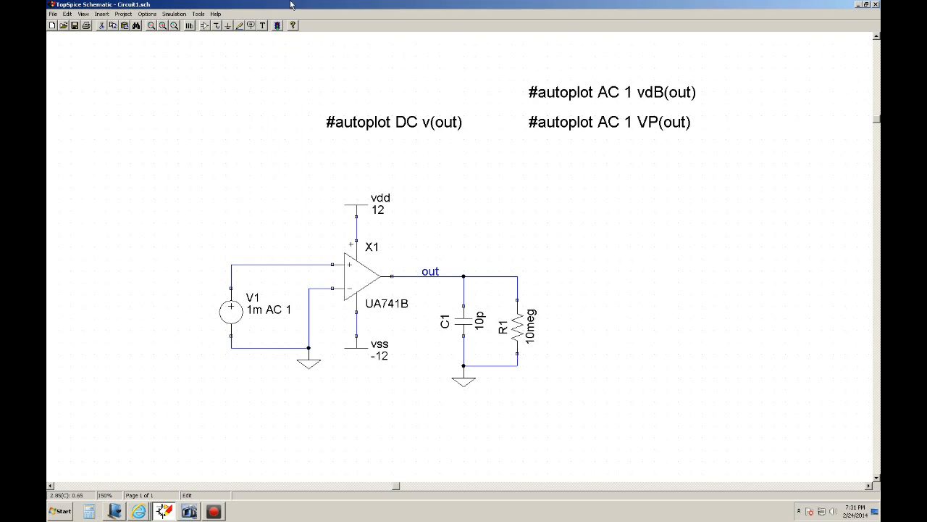
Run the simulation, plotting the AC sweep data, and place cursor 1 at about 1.4 Hz on the flat start of VDB(OUT).
left_click(278, 29)
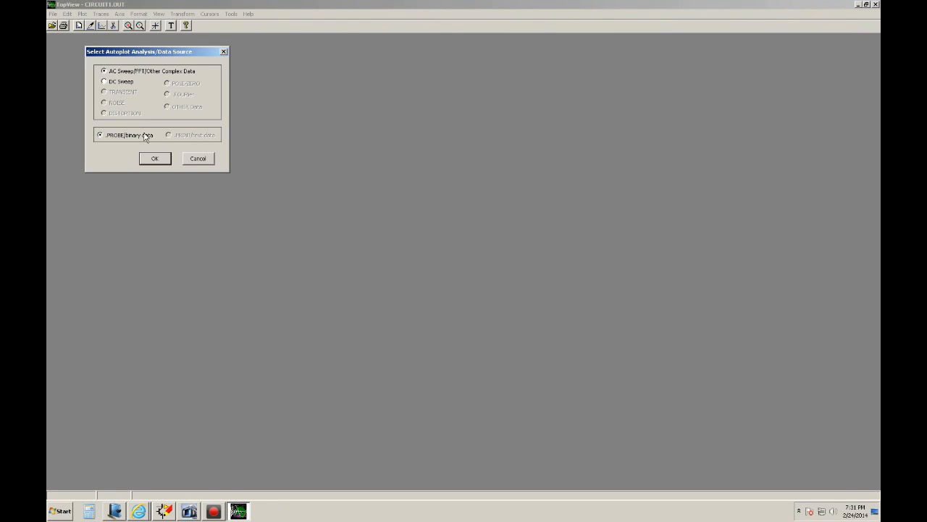
left_click(155, 159)
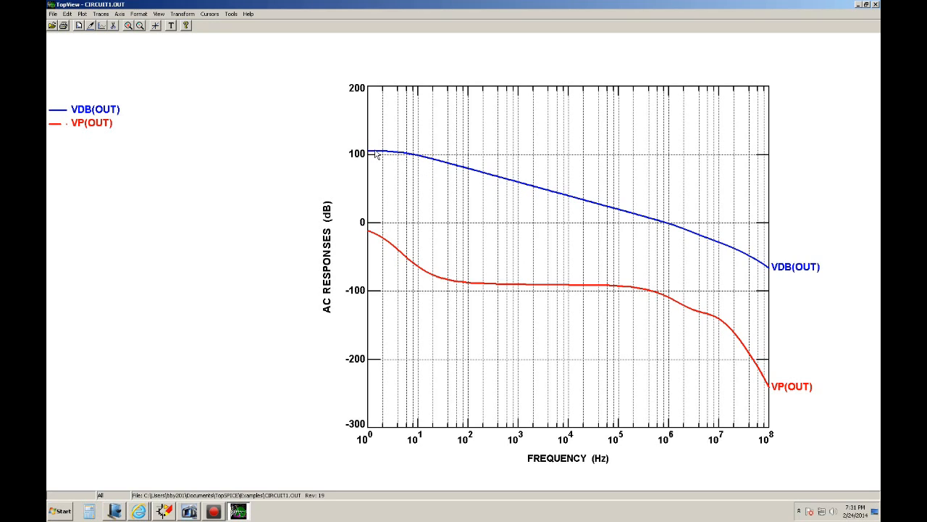
left_click(209, 15)
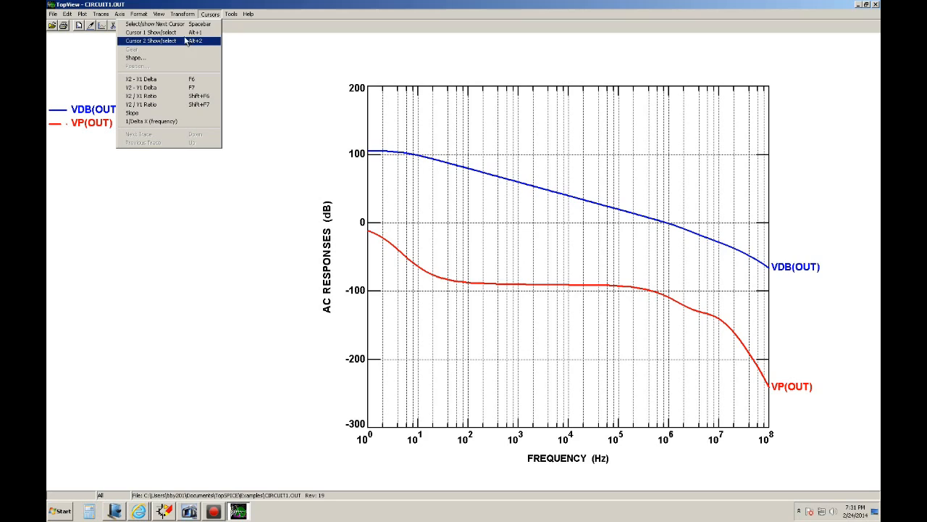
left_click(184, 32)
left_click_drag(379, 154, 374, 155)
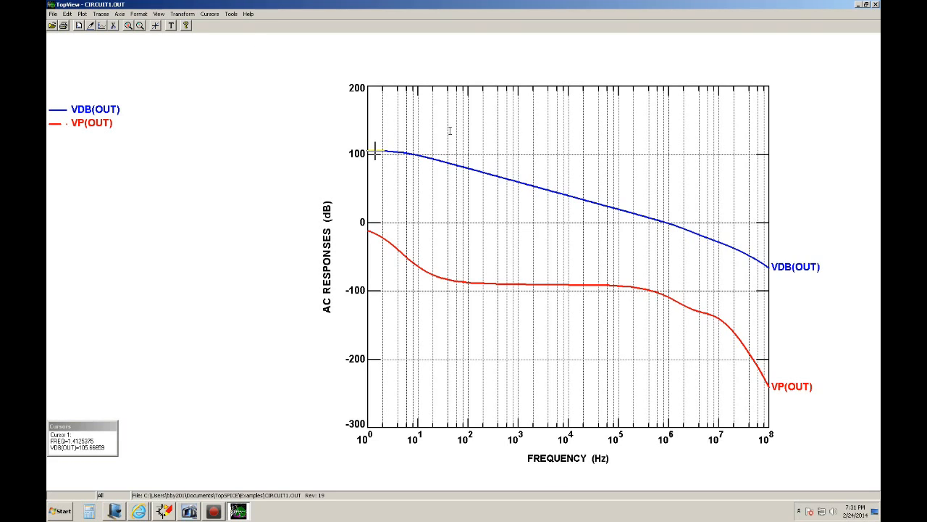
Add the label "105db" just above the low-frequency end of the VDB(OUT) curve.
left_click(396, 144)
type("105db")
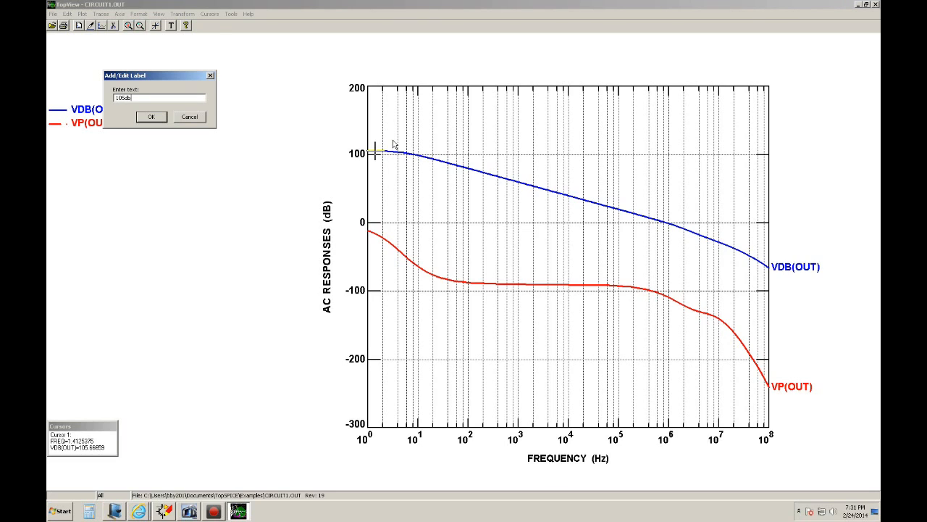
key("Return")
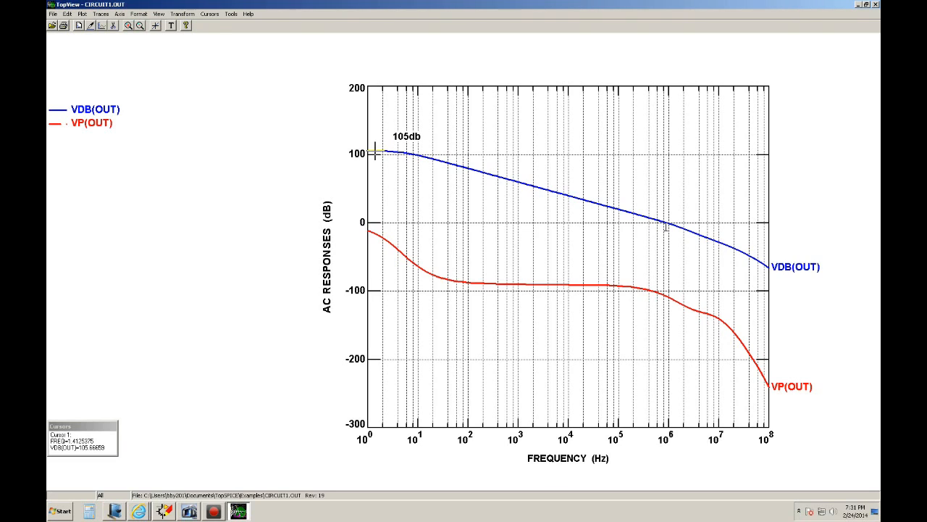
left_click(668, 224)
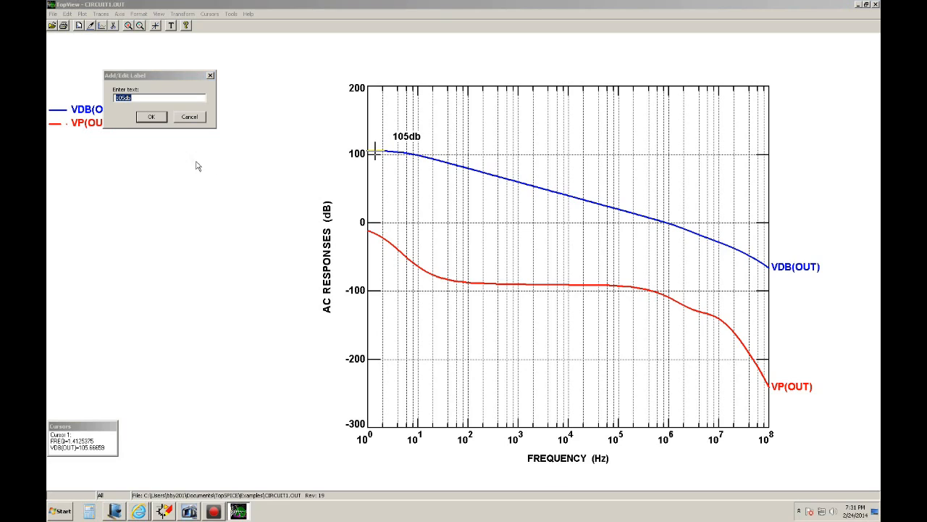
left_click(189, 118)
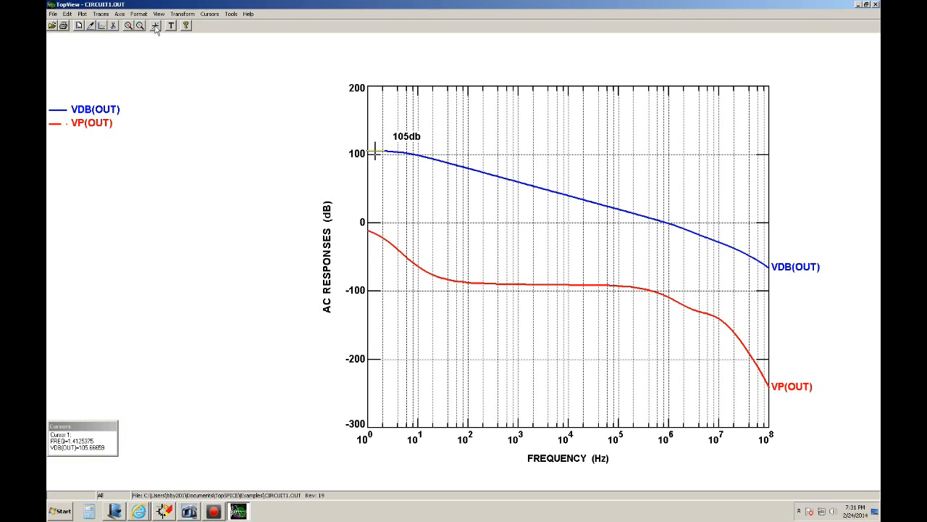
Move cursor 1 to the 0 dB crossing of VDB(OUT), at about 1 MHz, and check VP(OUT) at that frequency.
left_click(669, 227)
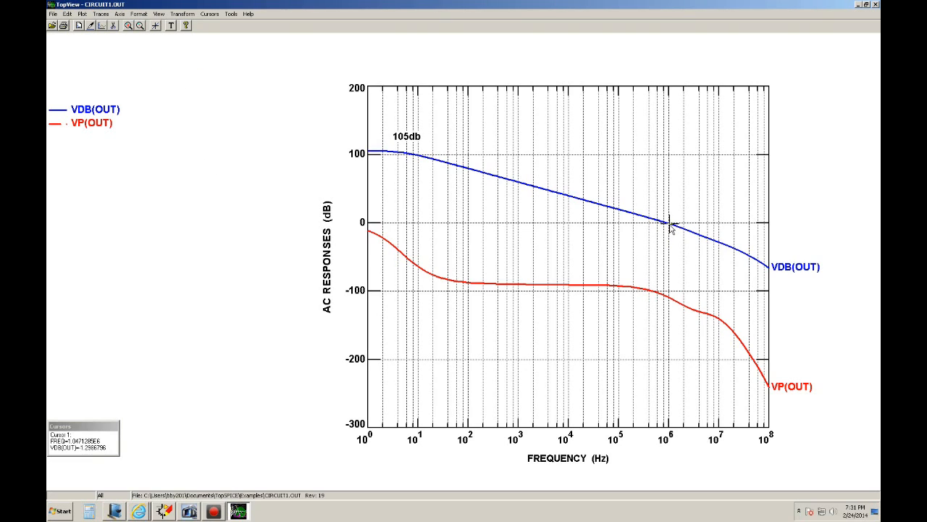
left_click(671, 229)
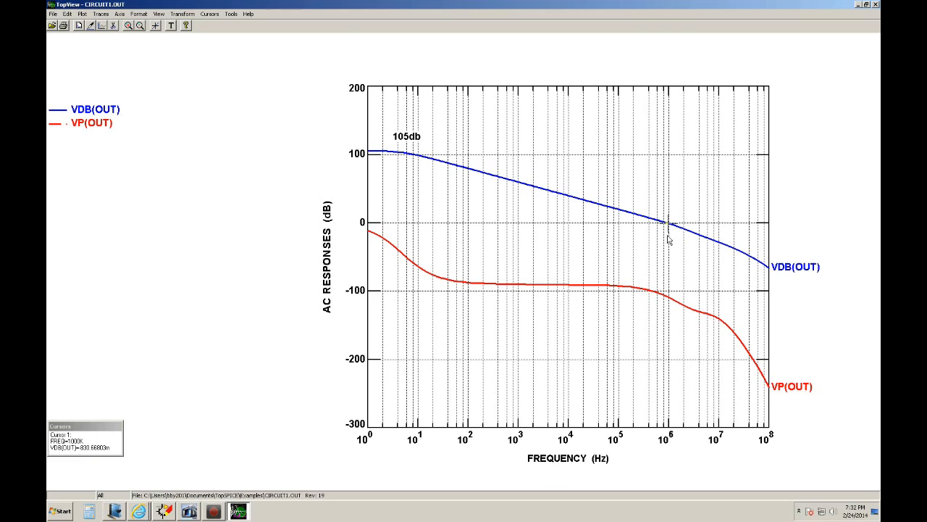
left_click(671, 303)
Return to the schematic and disable the DC sweep and DC bias point analyses in the simulation setup.
left_click(162, 511)
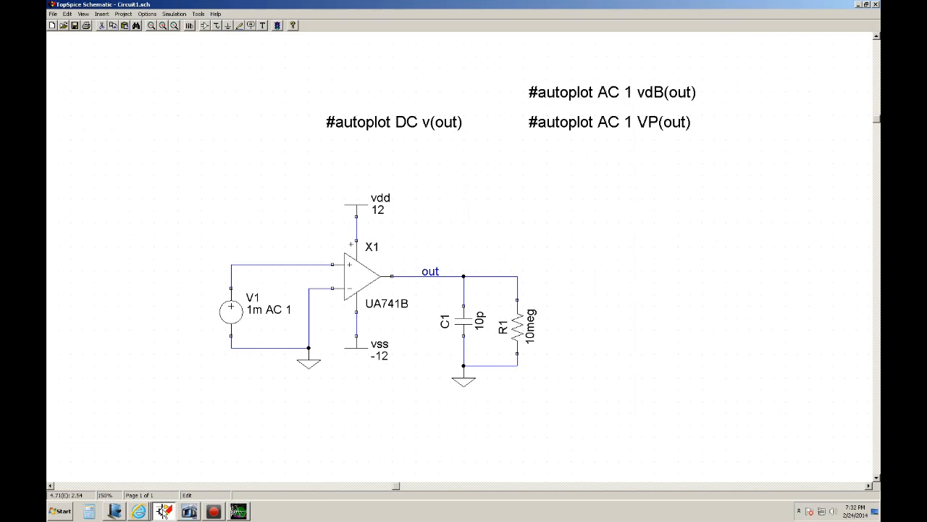
left_click(185, 17)
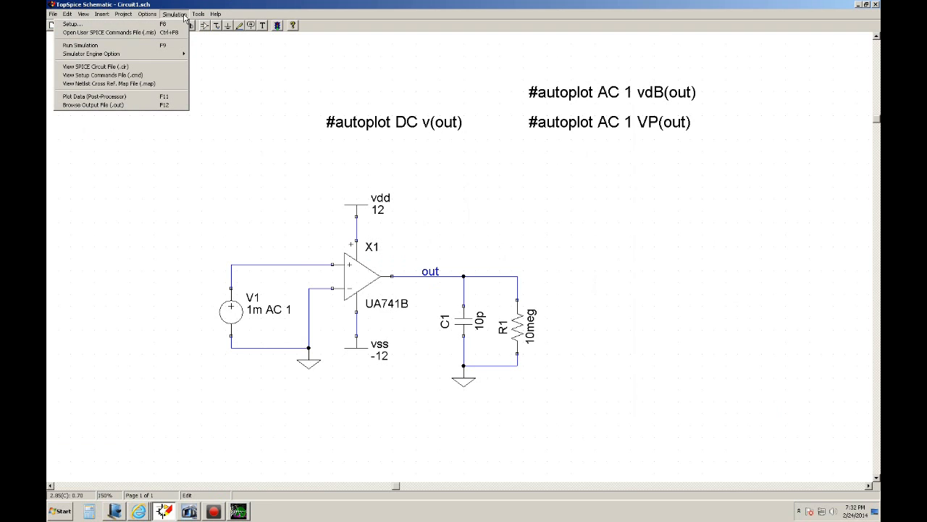
left_click(148, 26)
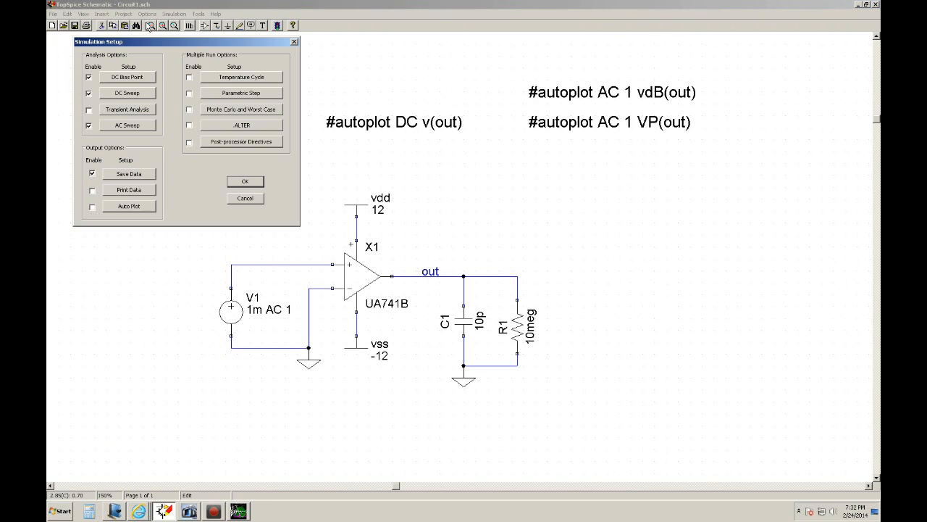
left_click(88, 94)
left_click(89, 77)
Set the AC sweep start frequency to 0.01 and rerun the simulation.
left_click(125, 127)
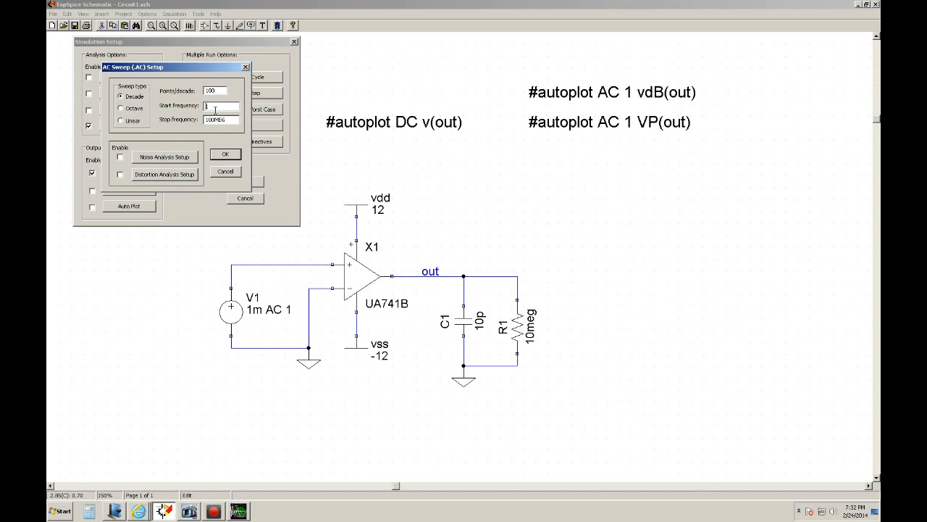
type("011")
left_click(222, 155)
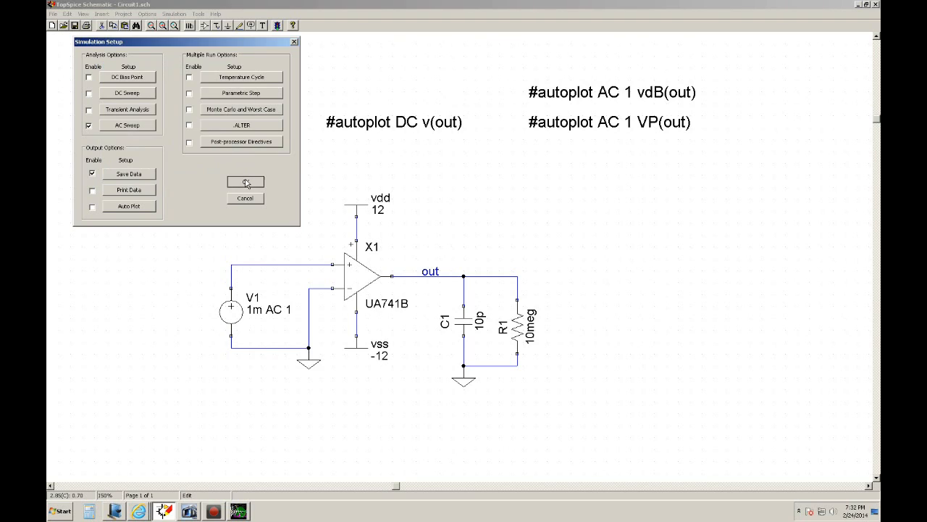
left_click(244, 181)
left_click(277, 26)
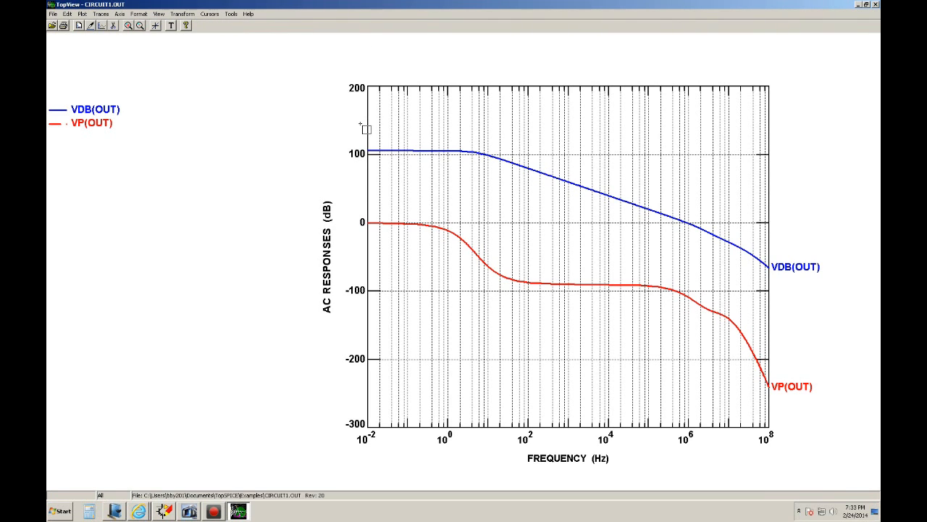
Place cursor 1 at about 31 mHz on the flat part of VDB(OUT) and cursor 2 at about 6 Hz on the rolloff knee.
left_click_drag(349, 145, 793, 194)
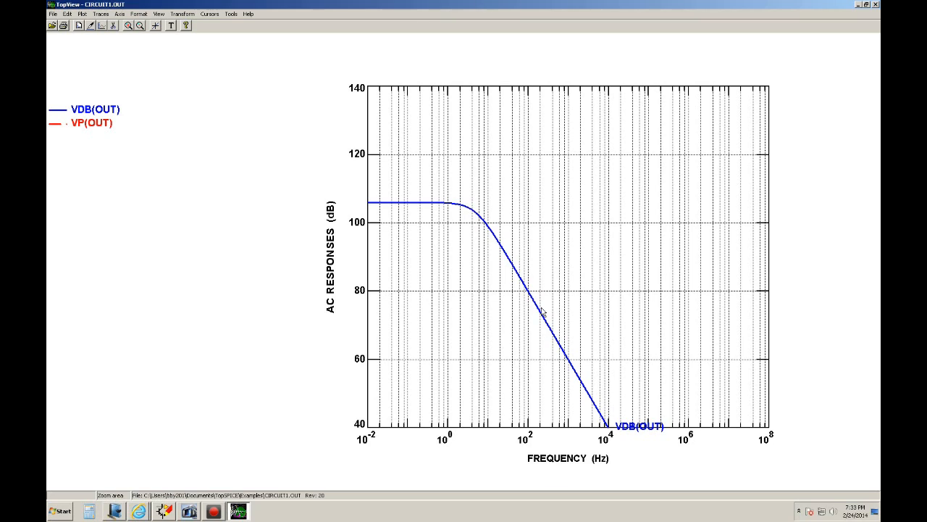
left_click(210, 14)
left_click(204, 33)
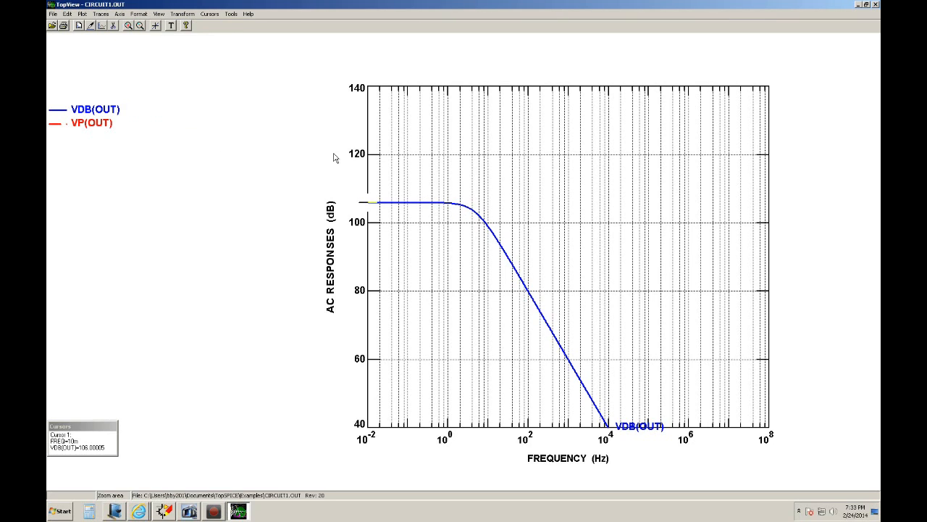
left_click(388, 206)
right_click(388, 204)
left_click_drag(459, 213, 480, 216)
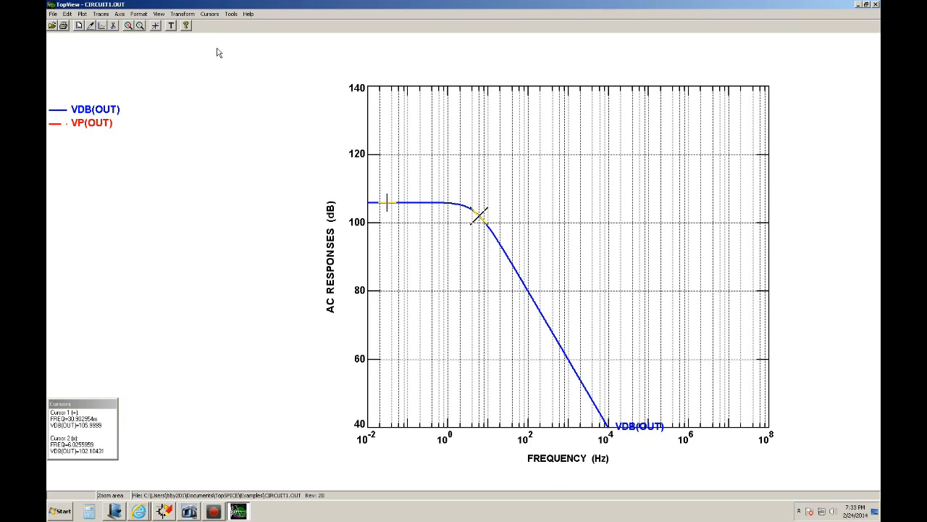
Display the X2 - X1 delta and move cursor 2 back along the VDB(OUT) knee to about 3.1 Hz.
left_click(210, 15)
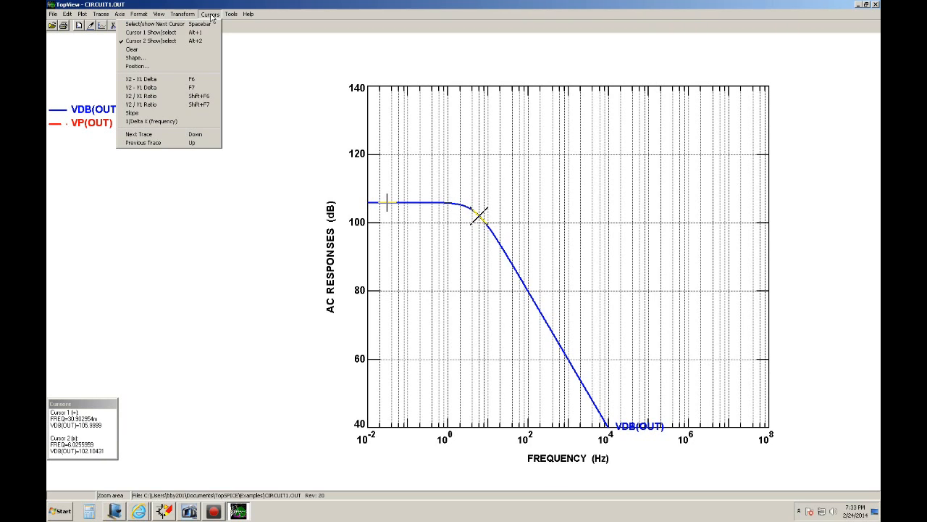
left_click(170, 80)
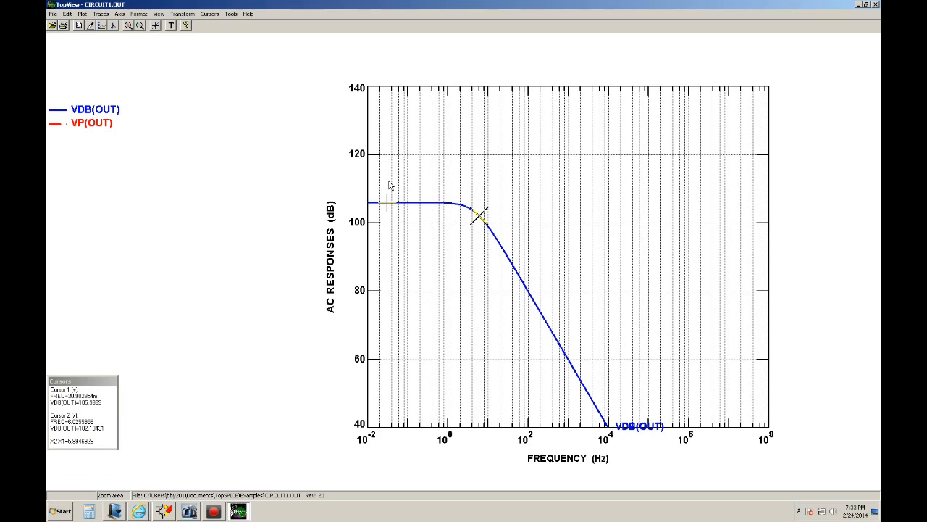
left_click(472, 219)
left_click_drag(473, 220, 468, 220)
left_click_drag(468, 220, 468, 221)
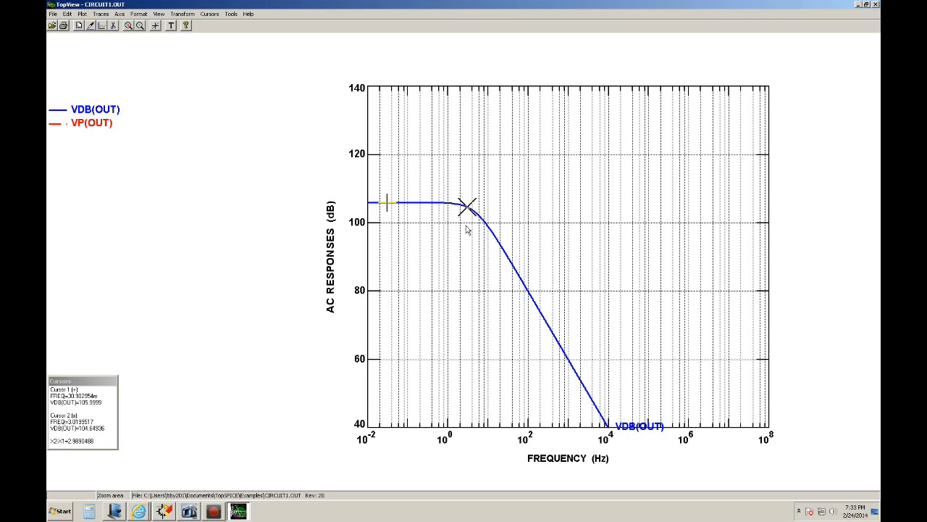
key("Home")
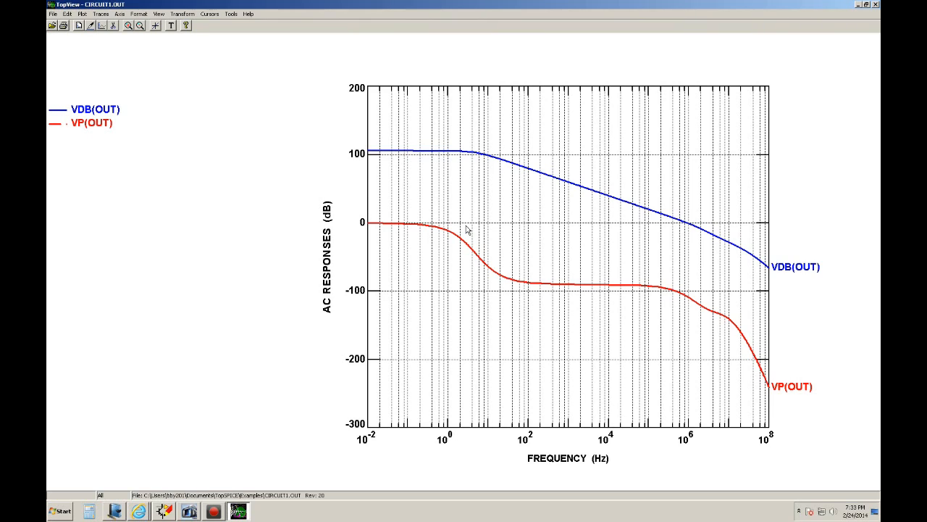
left_click(163, 511)
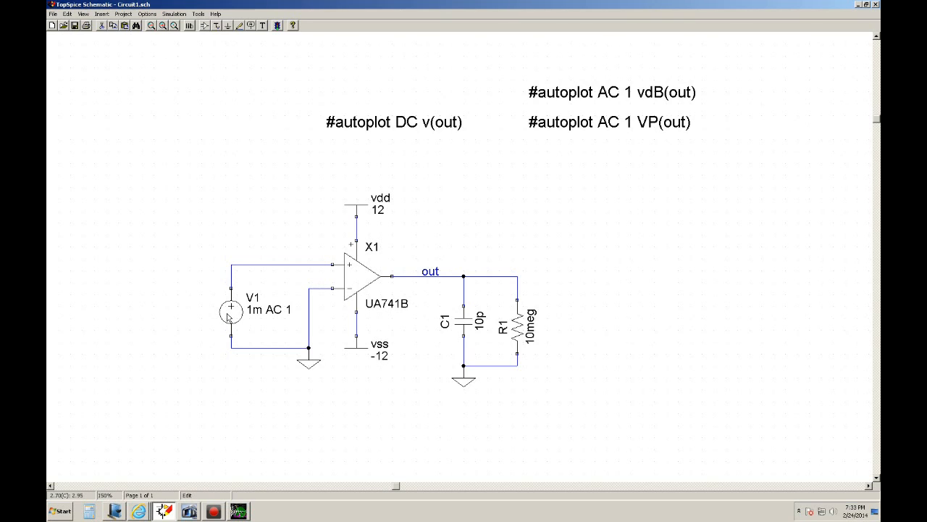
left_click(239, 512)
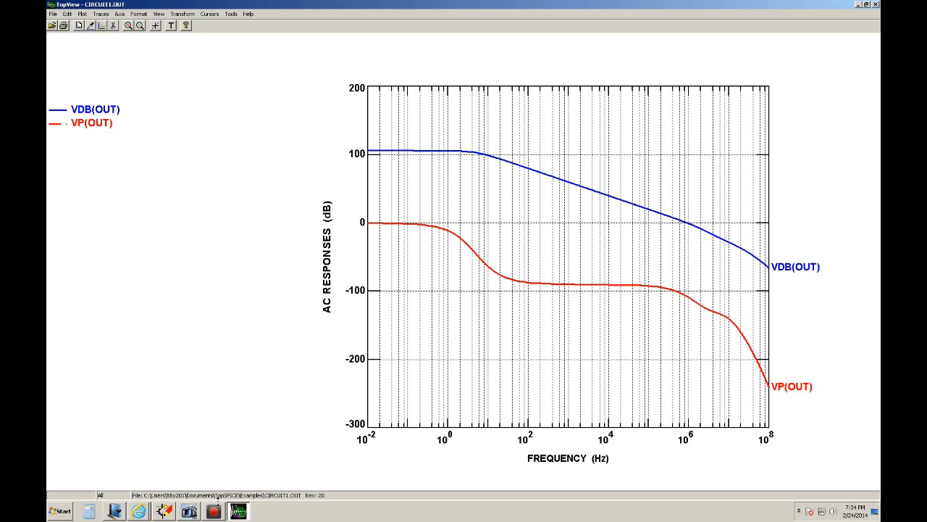
left_click(214, 516)
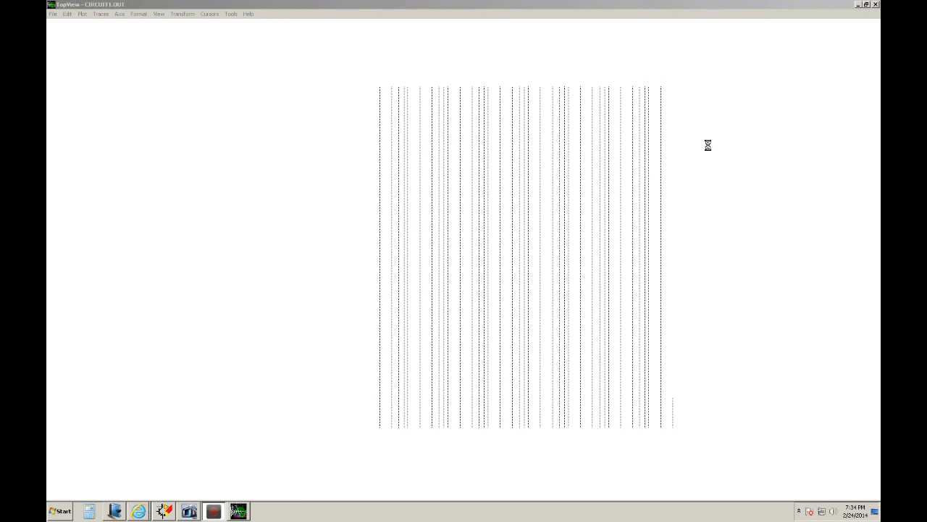